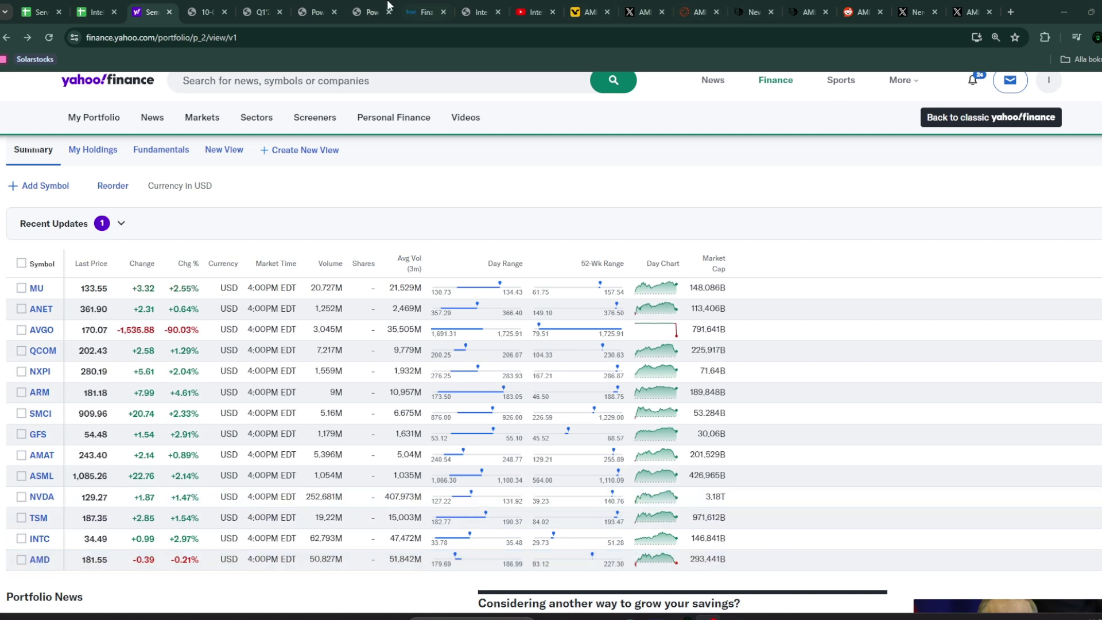
# Open the AMD quote from the portfolio list and show its price chart over three months
pyautogui.moveTo(106, 5)
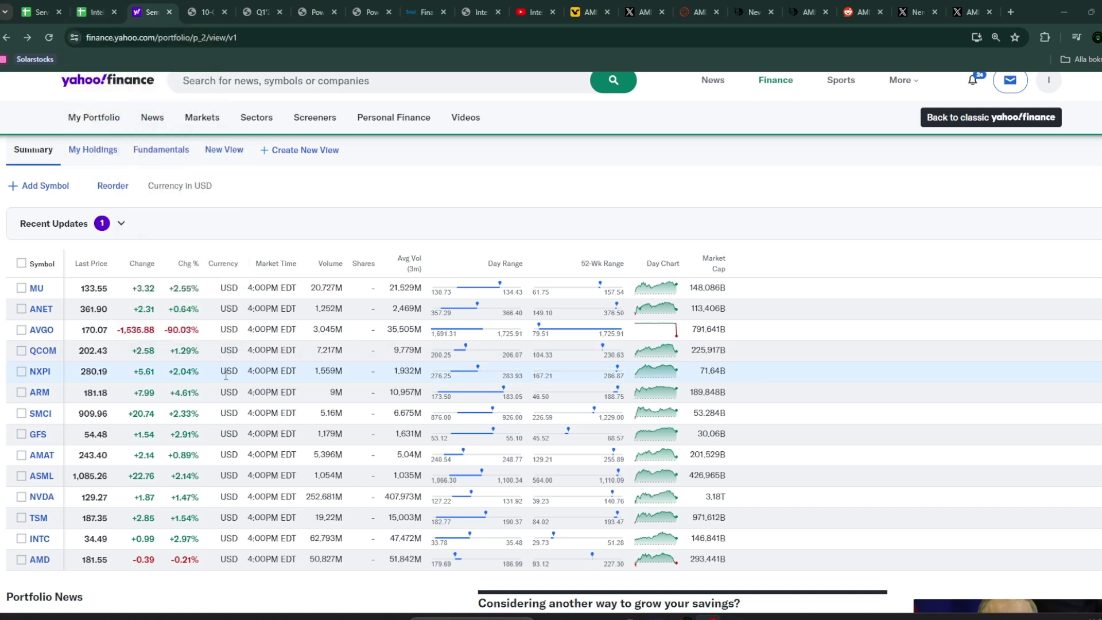
pyautogui.click(38, 561)
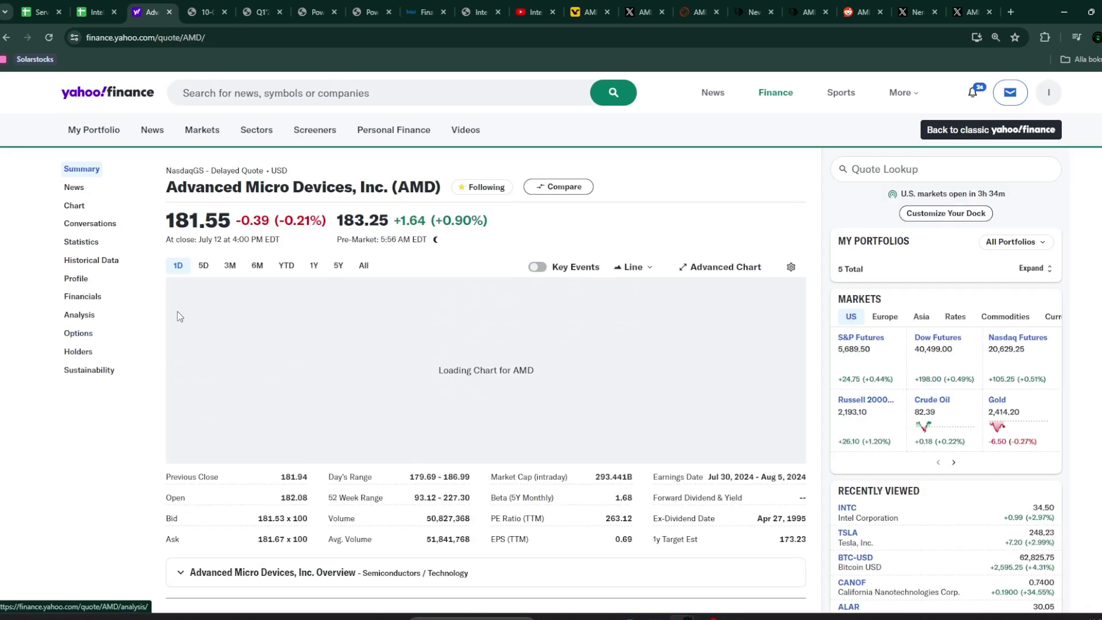
pyautogui.click(229, 266)
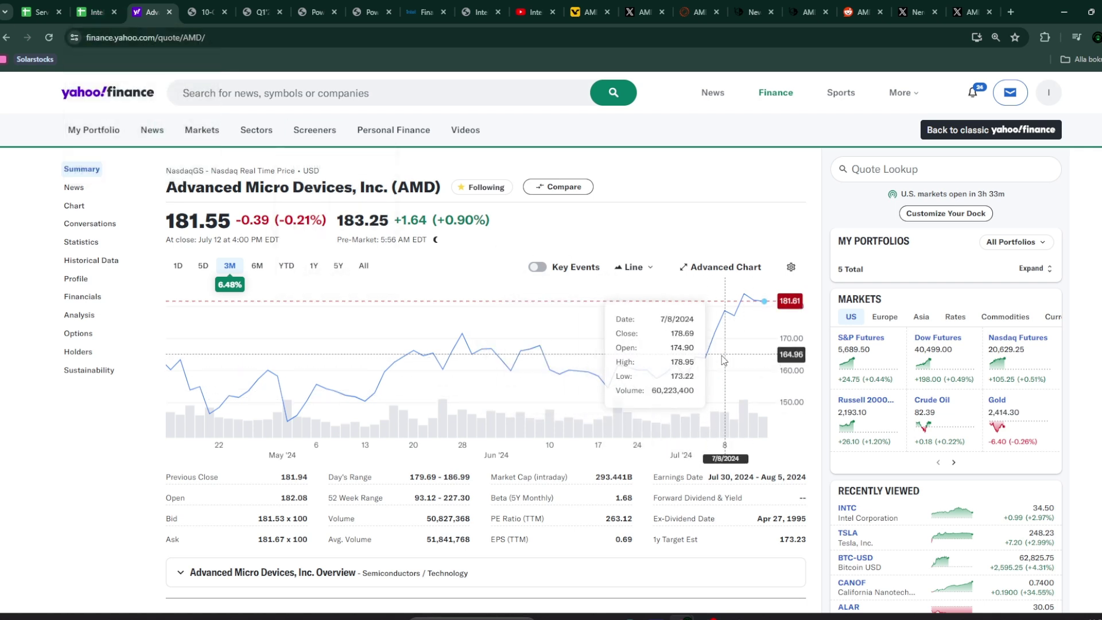
# Review the Q2'24 non-GAAP outlook in AMD's Q1'24 earnings slides and the Reuters article on the Silo AI acquisition
pyautogui.click(303, 5)
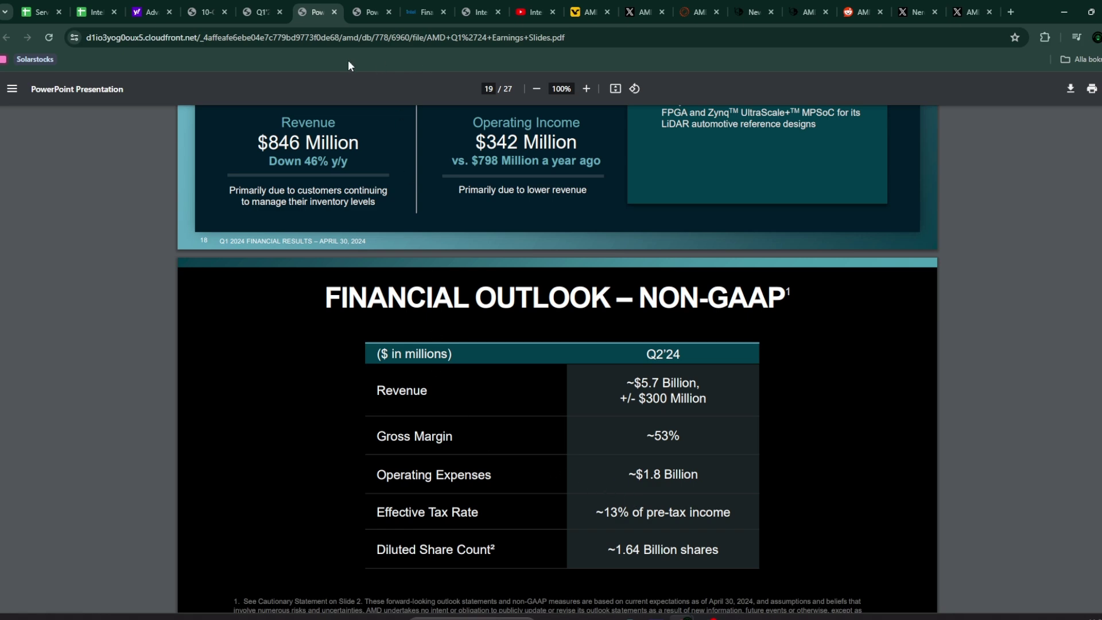
pyautogui.click(700, 7)
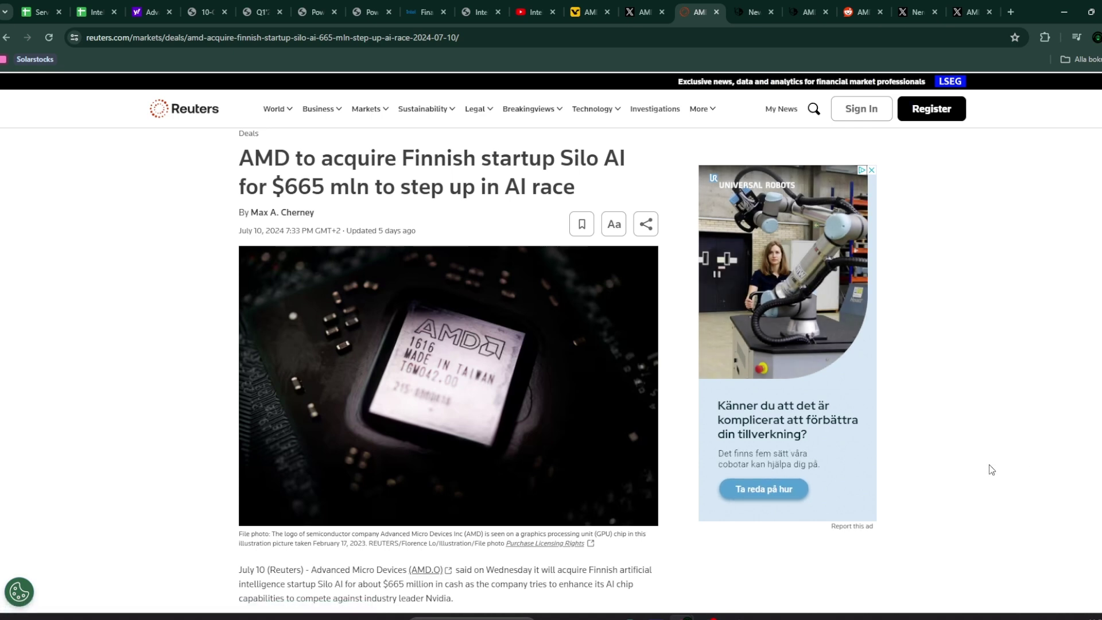
# Examine the data center GPU sales estimates in the Server basics spreadsheet and the acquisition-related intangibles note in AMD's 10-Q
pyautogui.click(33, 6)
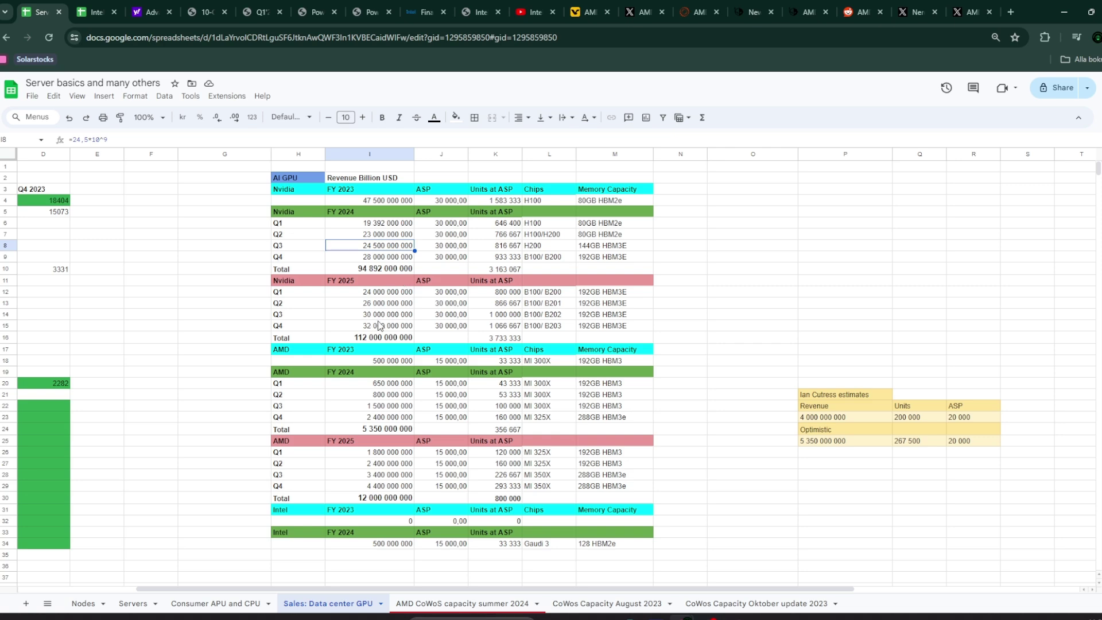
pyautogui.click(206, 12)
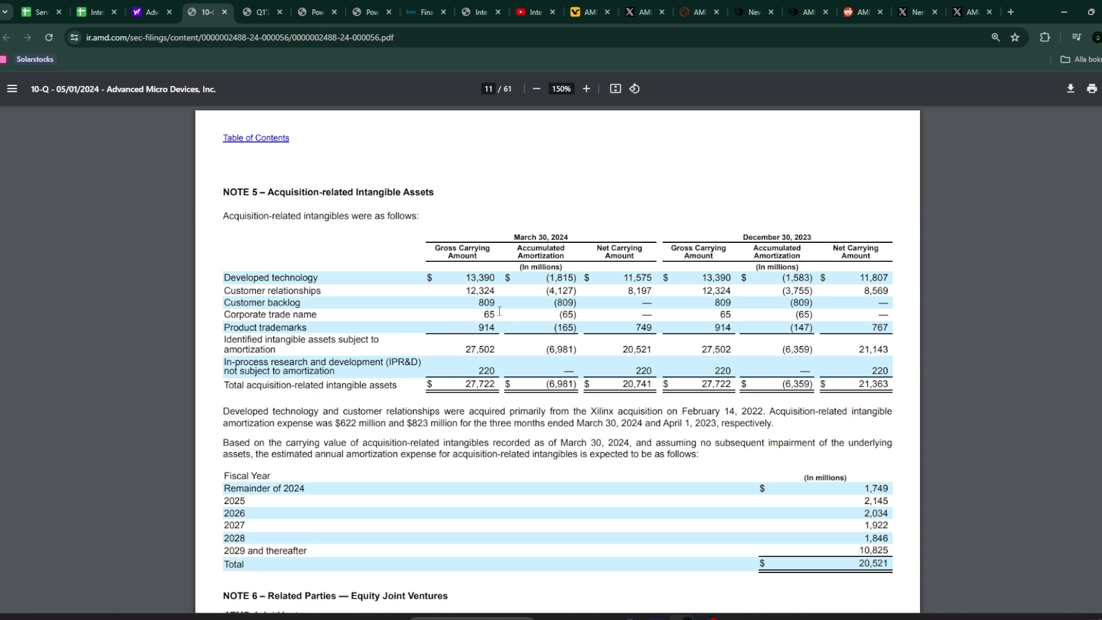
# Return to AMD's Yahoo Finance summary and examine its PE ratio and EPS
pyautogui.click(355, 10)
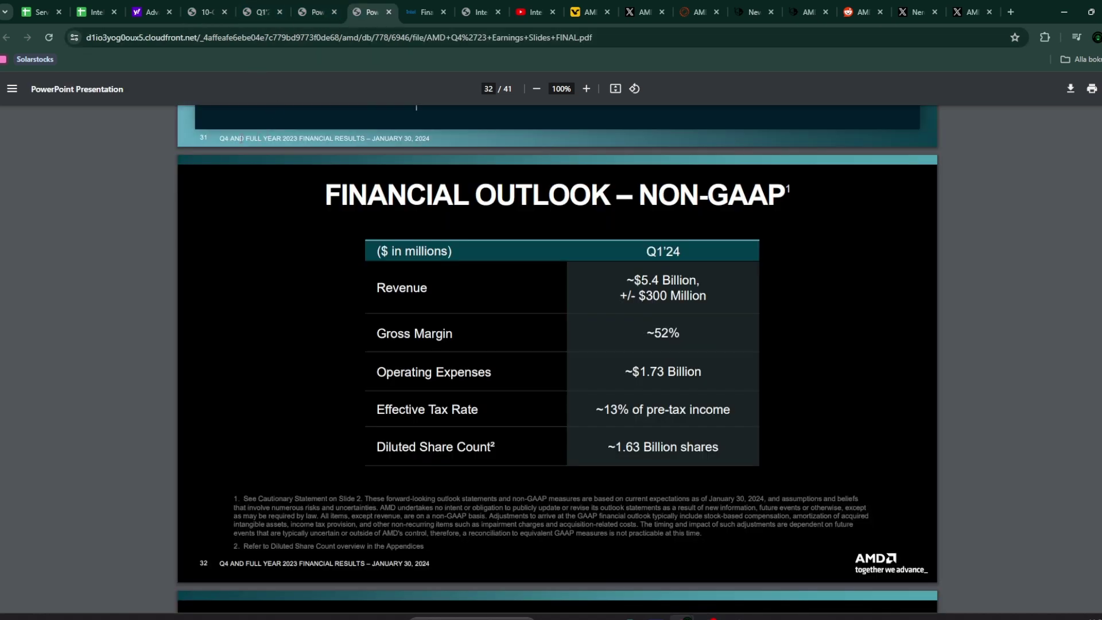
pyautogui.click(162, 10)
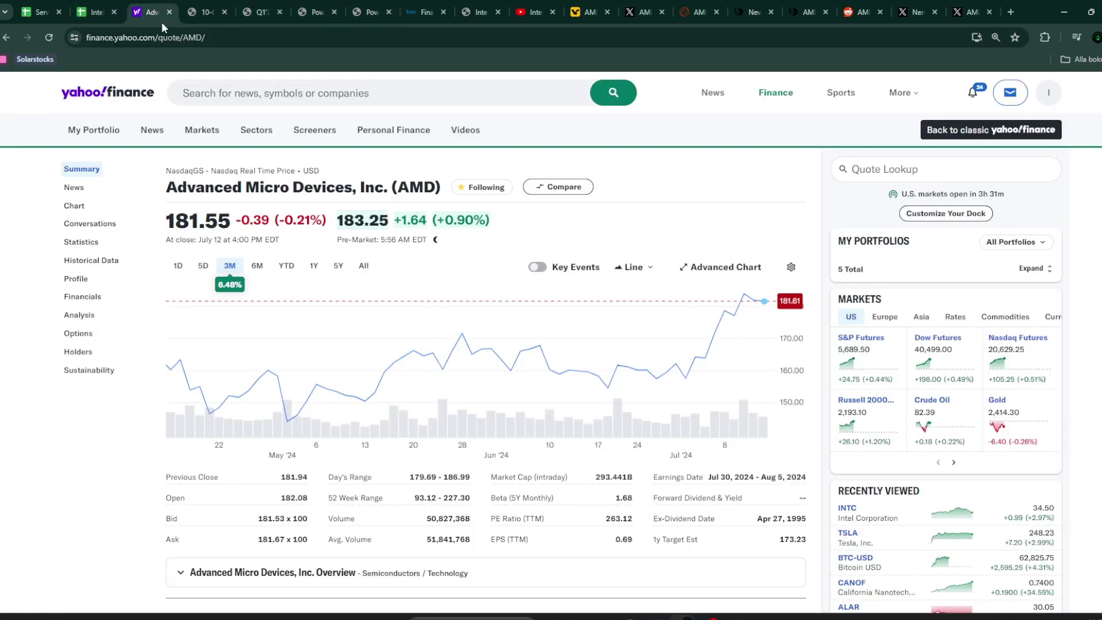
pyautogui.scroll(-1, 603, 436)
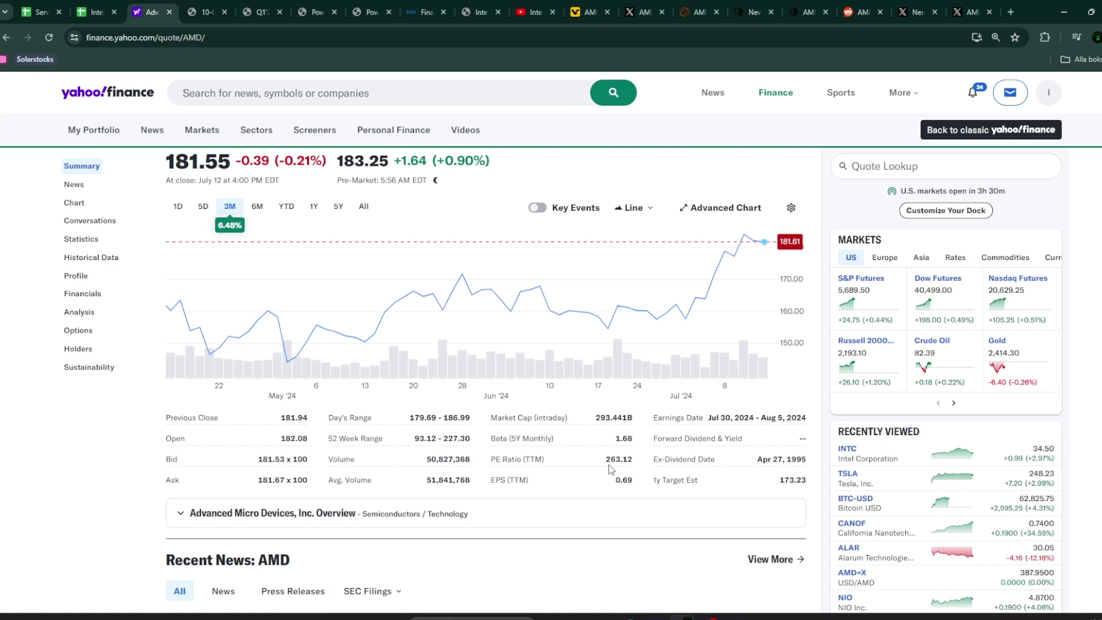
# Open AMD's Q1'24 GAAP and non-GAAP earnings tables and examine the reconciliation of gross profit, operating expenses and operating income
pyautogui.click(317, 11)
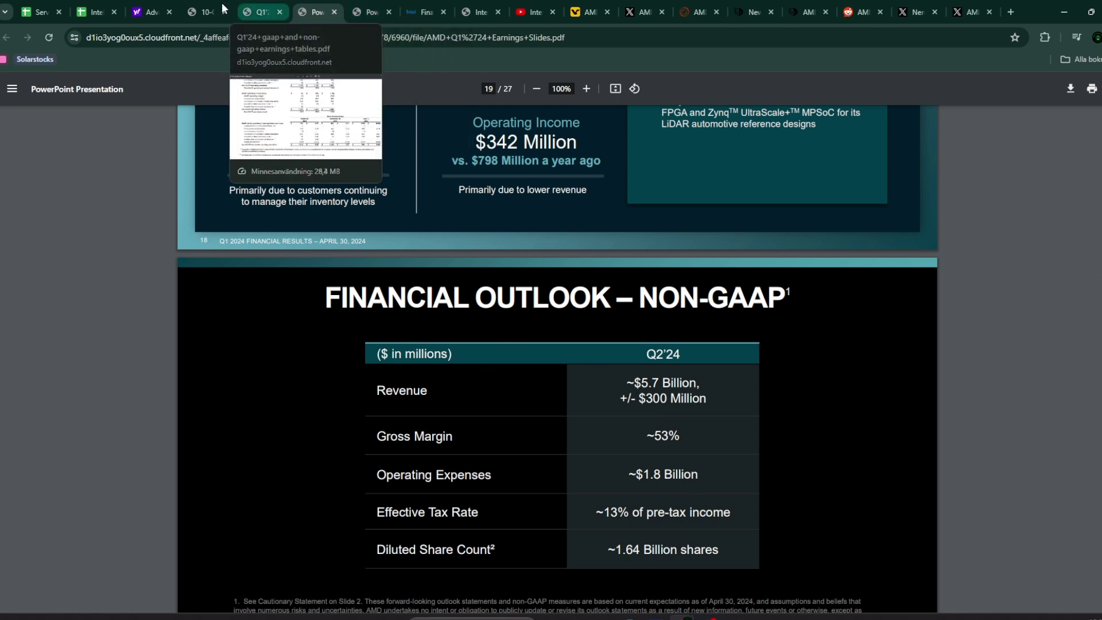
pyautogui.click(198, 7)
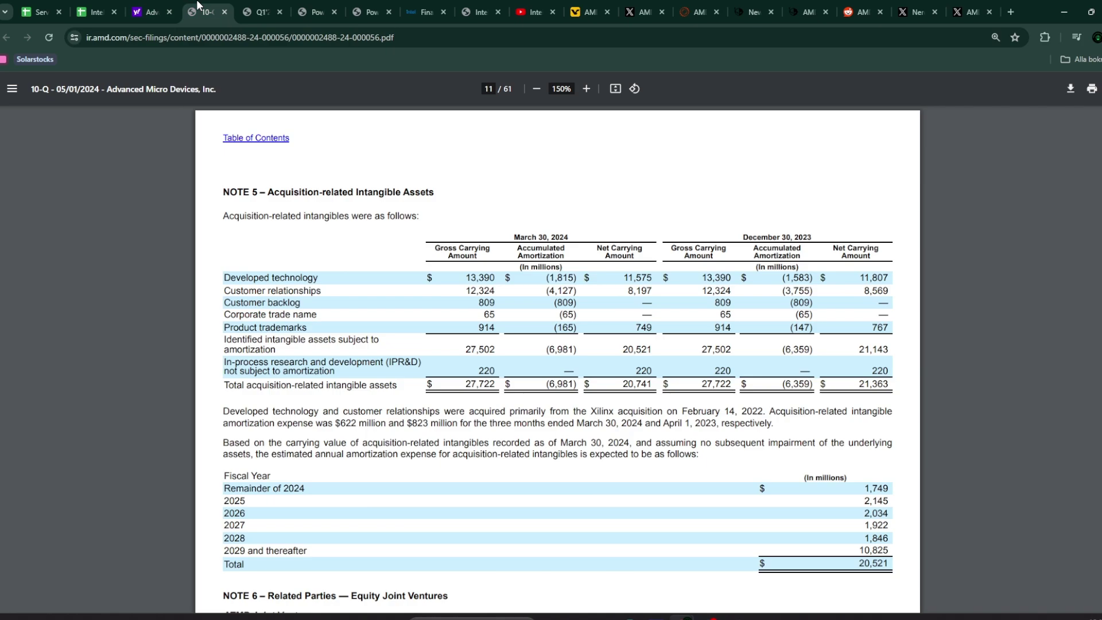
pyautogui.click(251, 8)
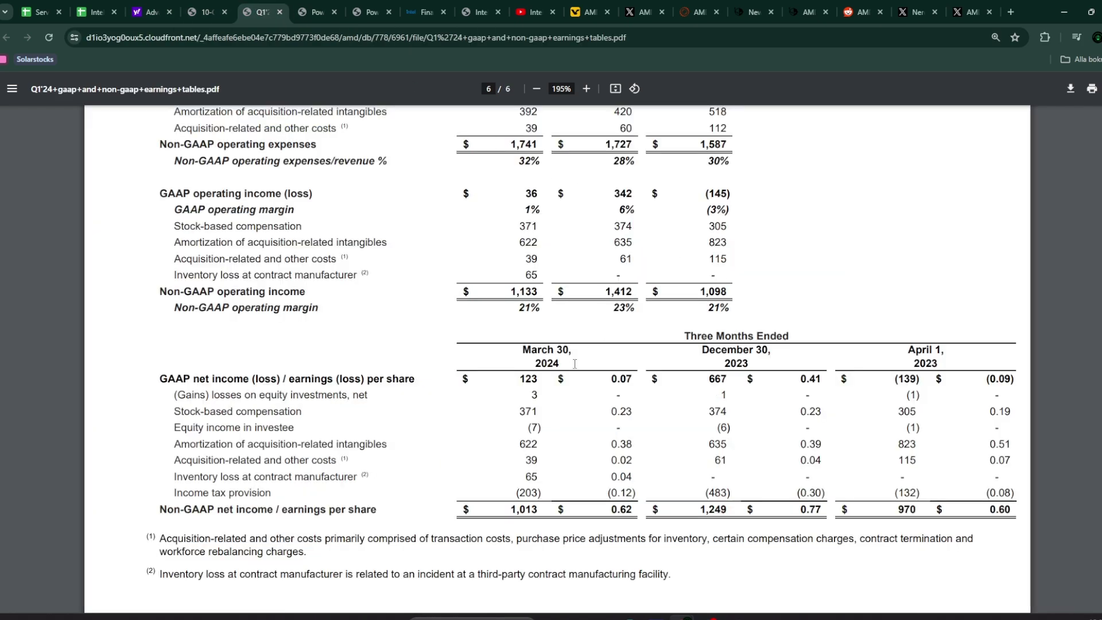
pyautogui.scroll(1, 578, 368)
pyautogui.scroll(1, 580, 388)
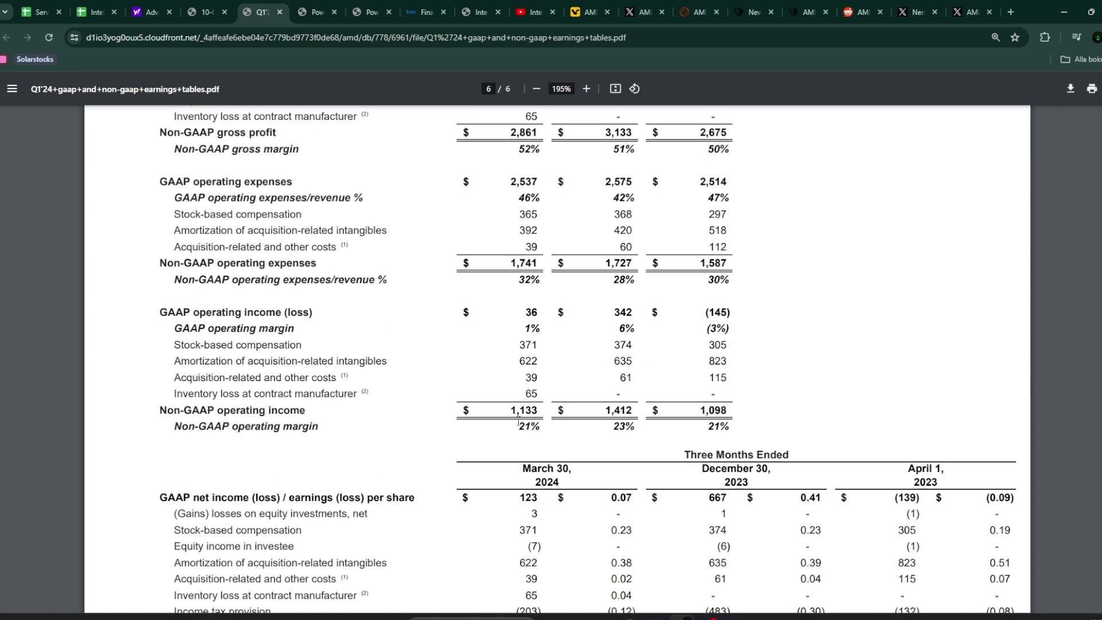
pyautogui.scroll(1, 520, 425)
pyautogui.scroll(1, 515, 436)
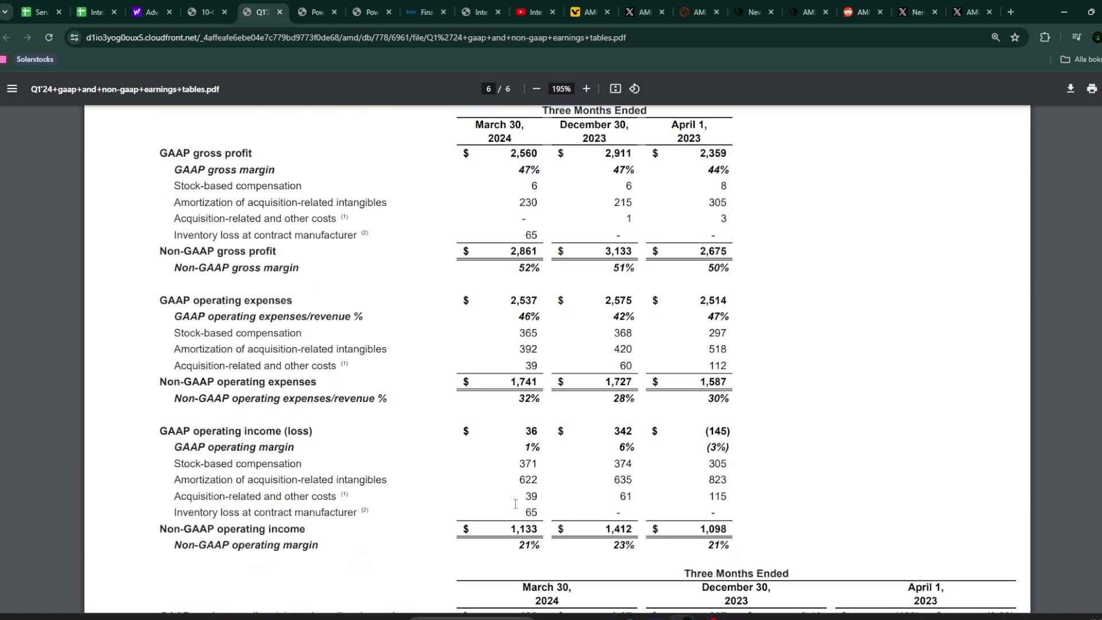
pyautogui.scroll(1, 504, 529)
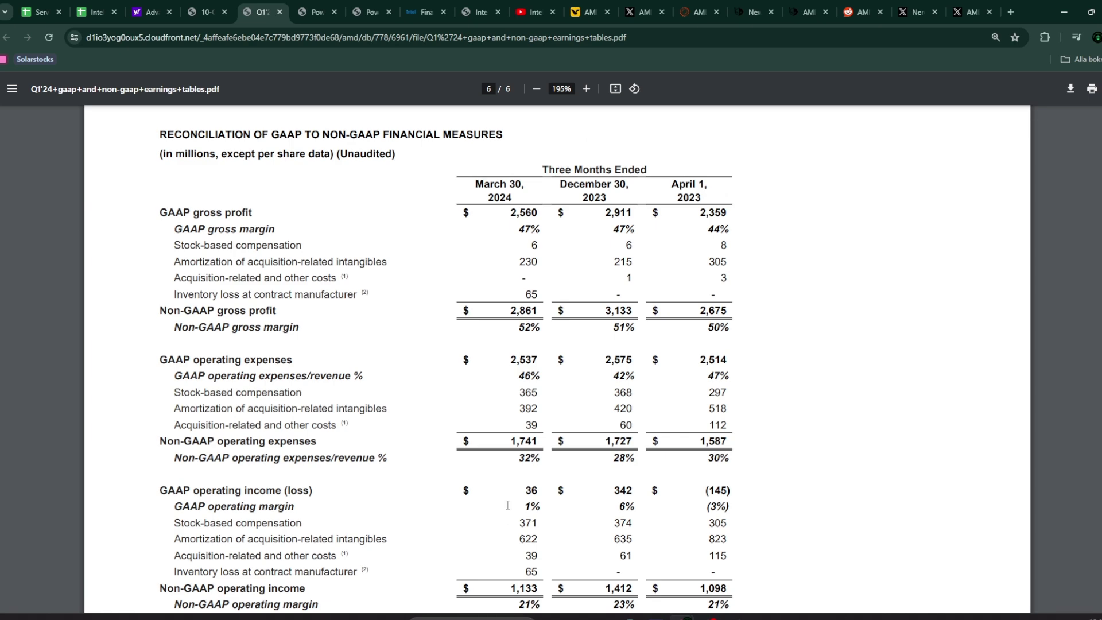
# Look over the segment totals and adjusted EBITDA reconciliation, and return to the non-GAAP net income and earnings per share table
pyautogui.scroll(-4, 507, 505)
pyautogui.scroll(1, 508, 506)
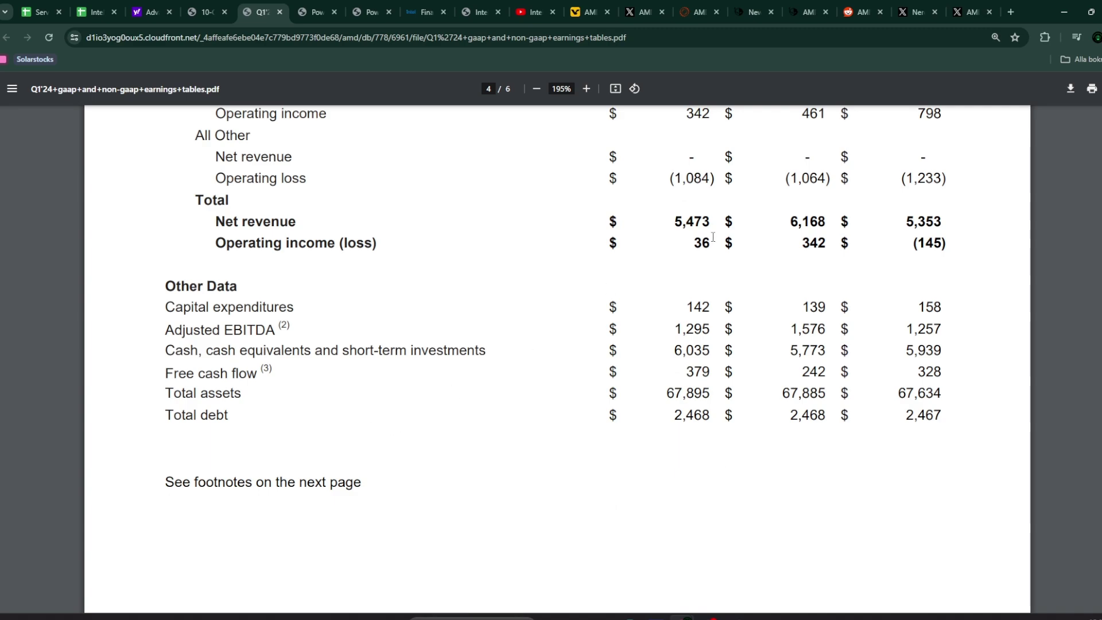
pyautogui.scroll(-15, 713, 236)
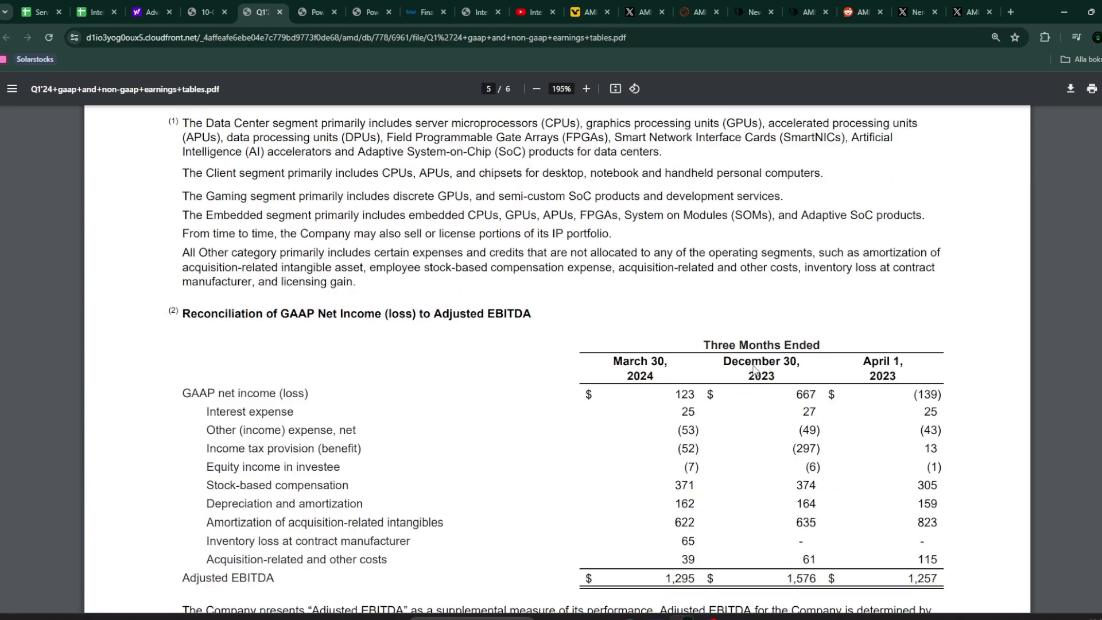
pyautogui.scroll(-10, 754, 371)
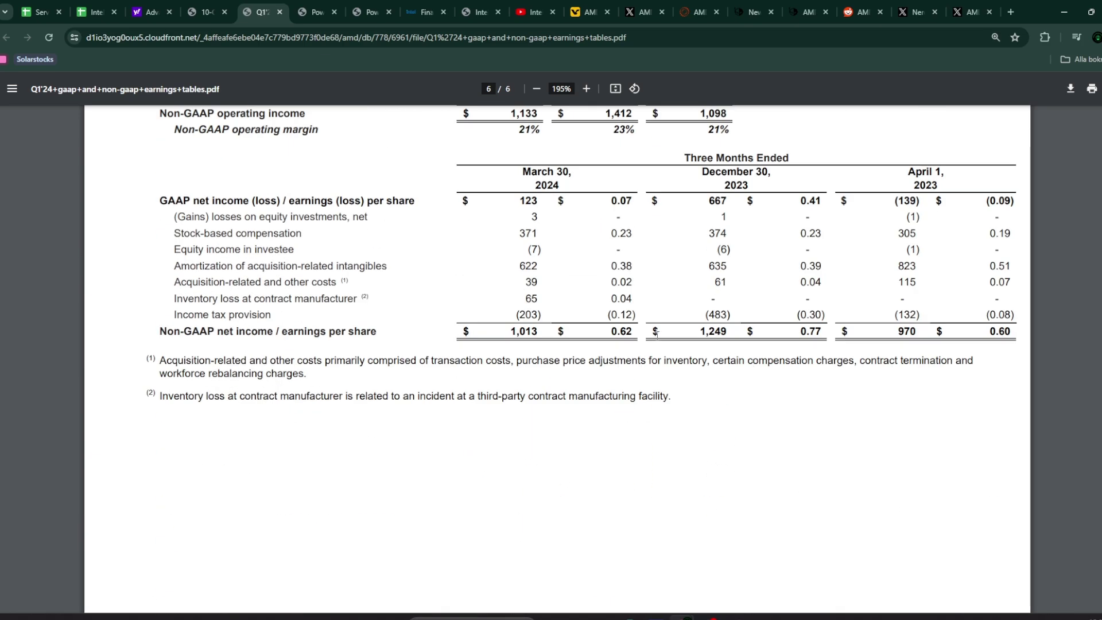
pyautogui.scroll(2, 488, 269)
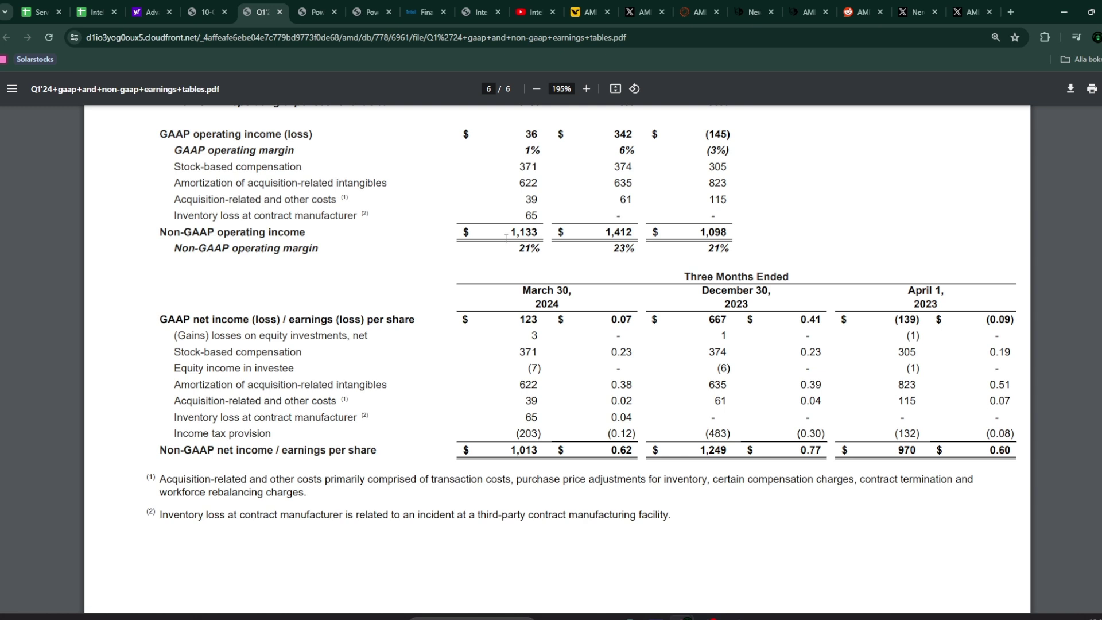
# Examine the estimated annual amortization of acquisition-related intangibles in Note 5 of AMD's 10-Q
pyautogui.click(207, 11)
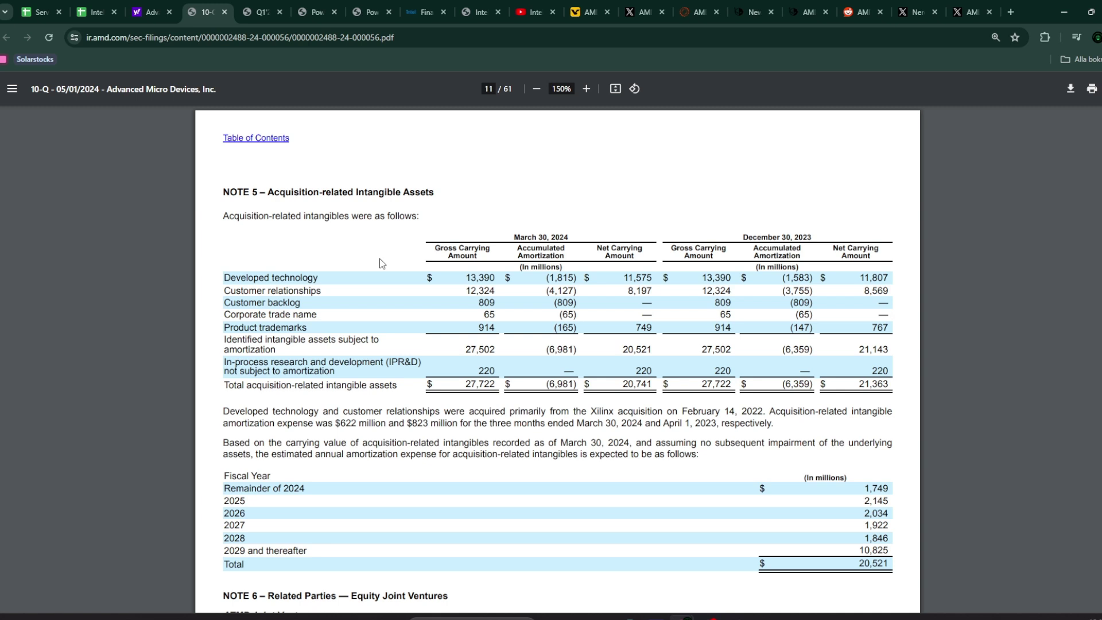
pyautogui.moveTo(260, 13)
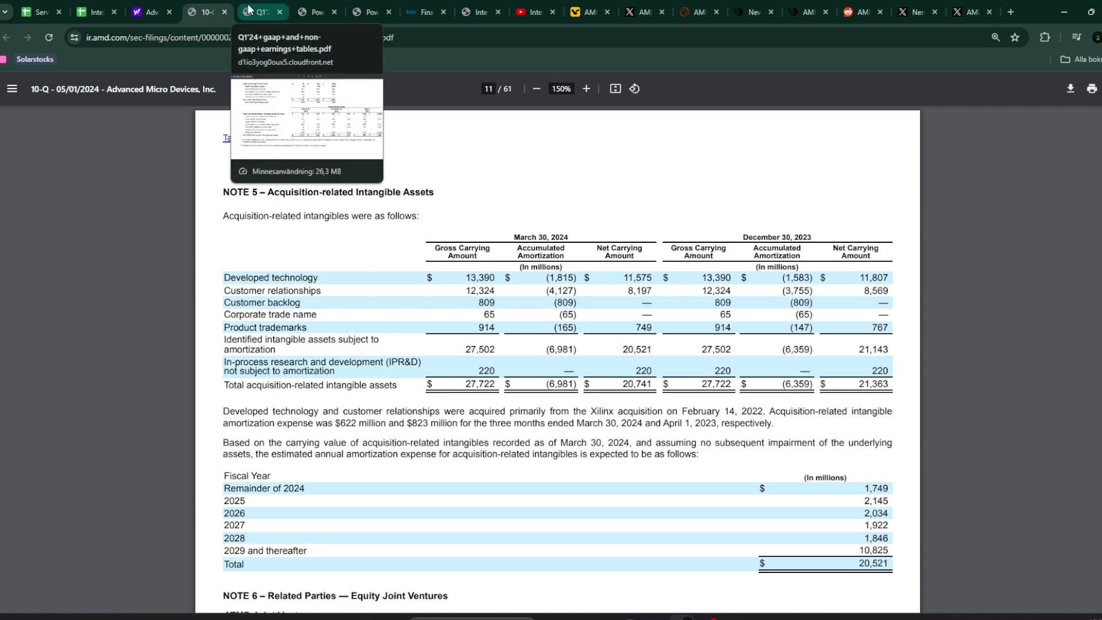
# Compare the Q2 24 estimates in the Intel, AMD, Nvidia segment comparison spreadsheet with the Q2'24 outlook in AMD's earnings slides
pyautogui.click(91, 12)
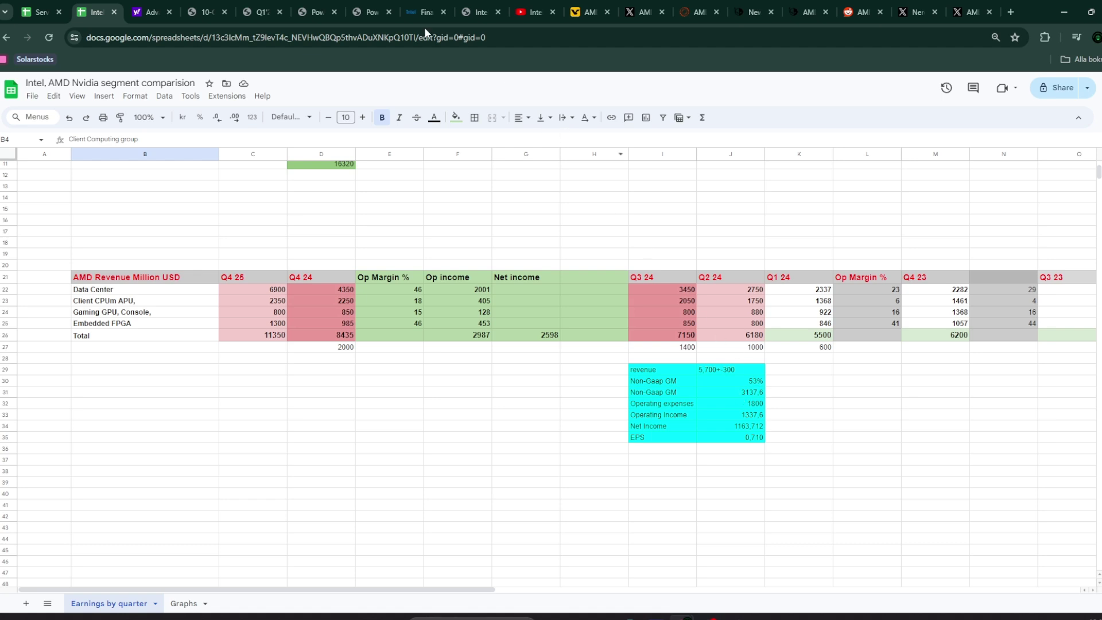
pyautogui.click(306, 5)
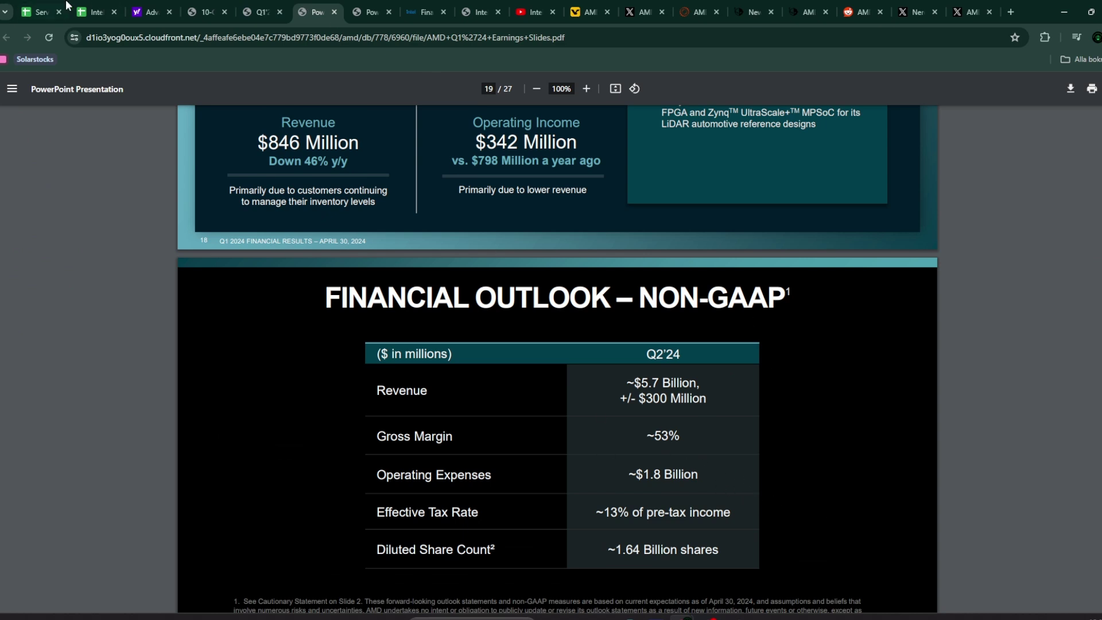
pyautogui.click(95, 11)
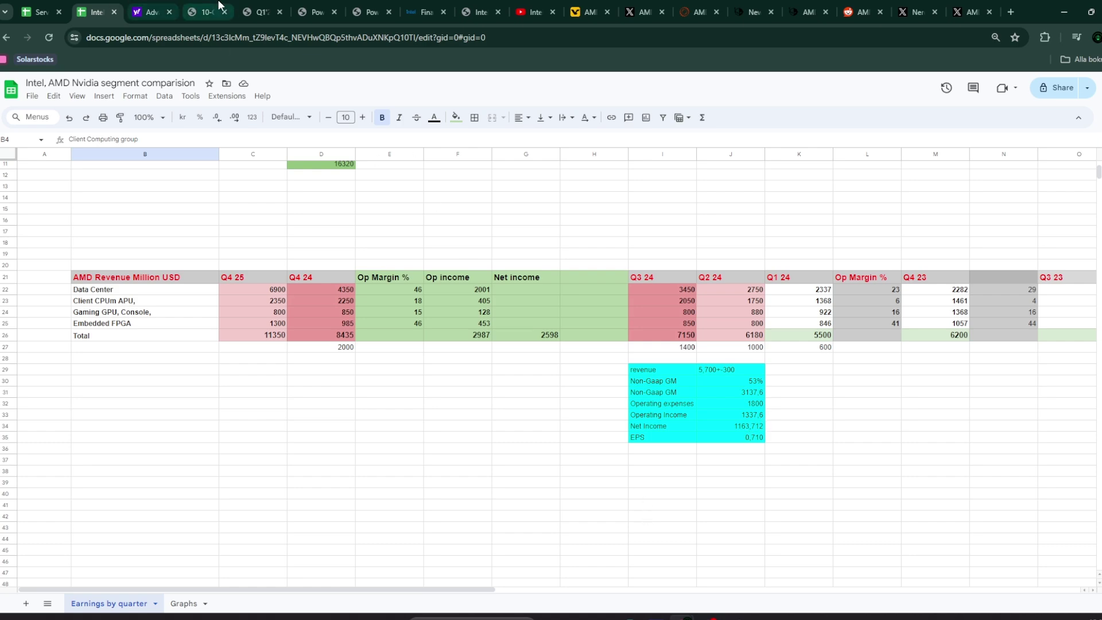
# Compare the non-GAAP operating results in the Q1'24 earnings tables with AMD's quarterly estimates in the segment comparison spreadsheet
pyautogui.click(261, 11)
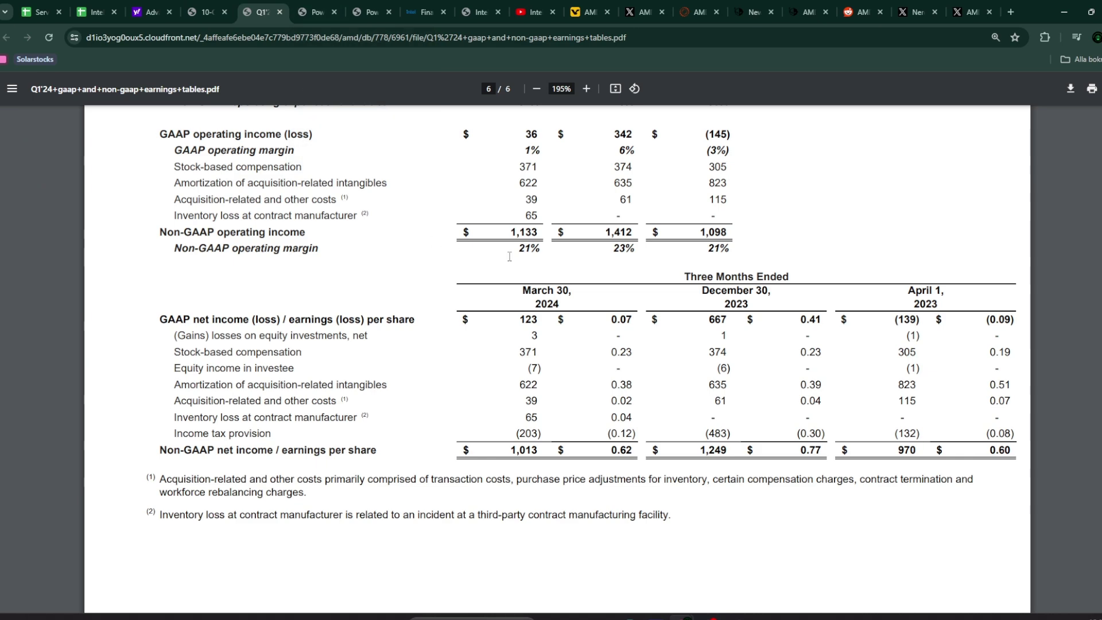
pyautogui.scroll(3, 517, 264)
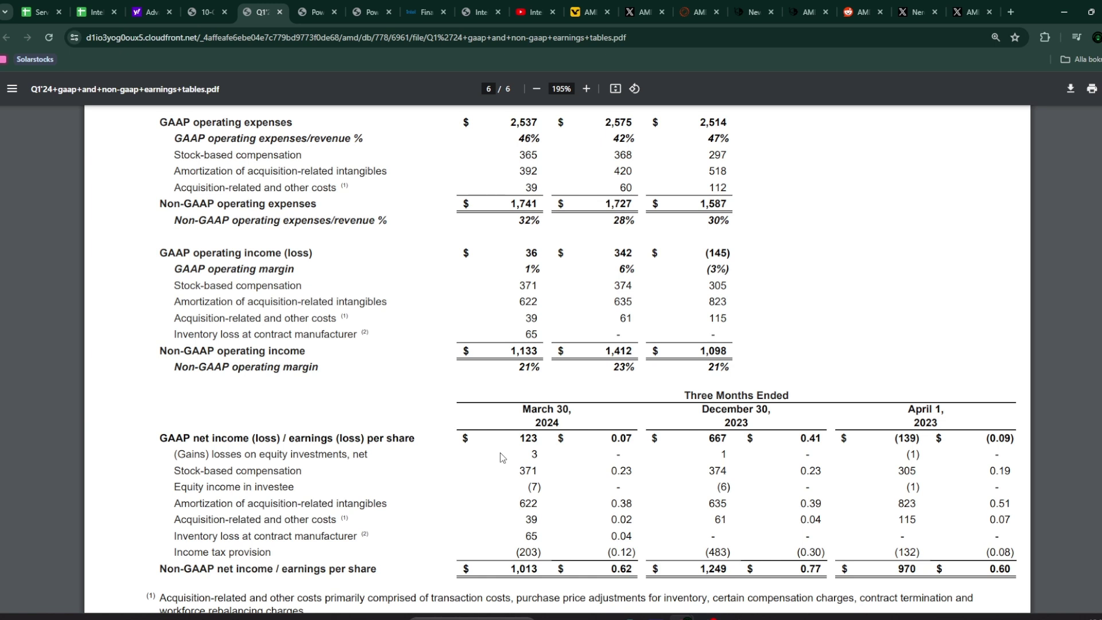
pyautogui.click(119, 4)
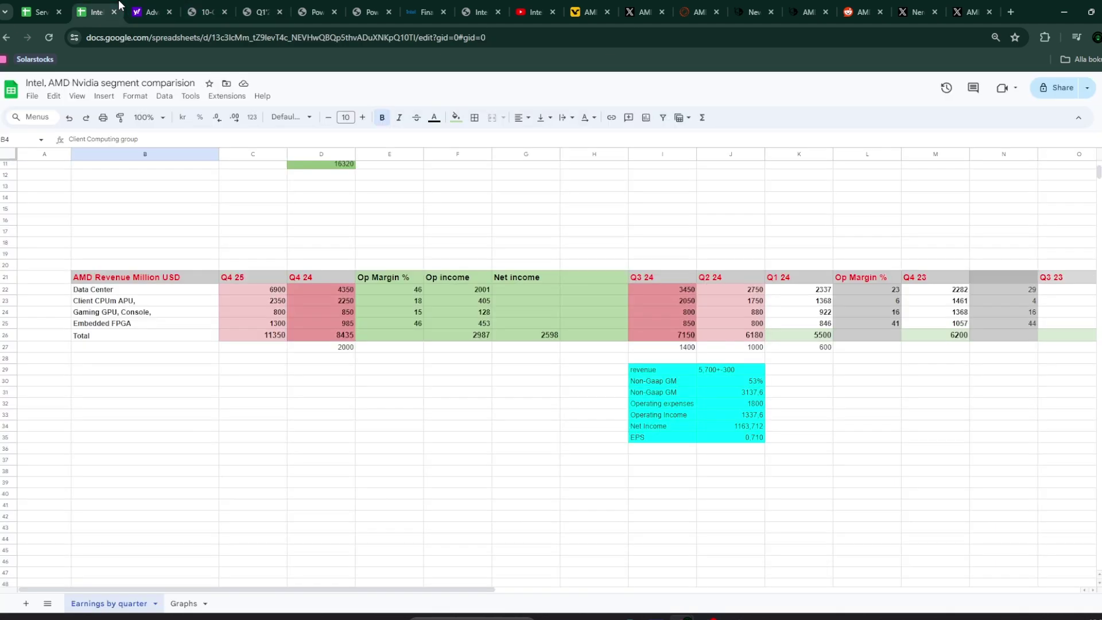
pyautogui.scroll(2, 745, 328)
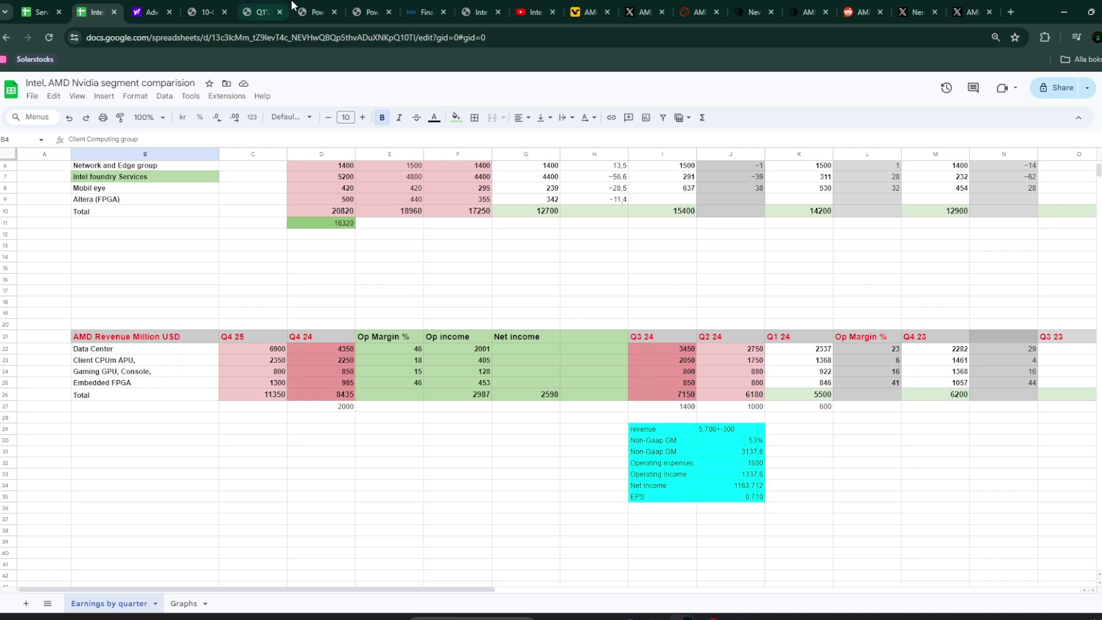
# Recheck the intangible amortization schedule in AMD's 10-Q and go back to the AMD revenue estimates in the segment comparison spreadsheet
pyautogui.click(259, 12)
pyautogui.click(218, 6)
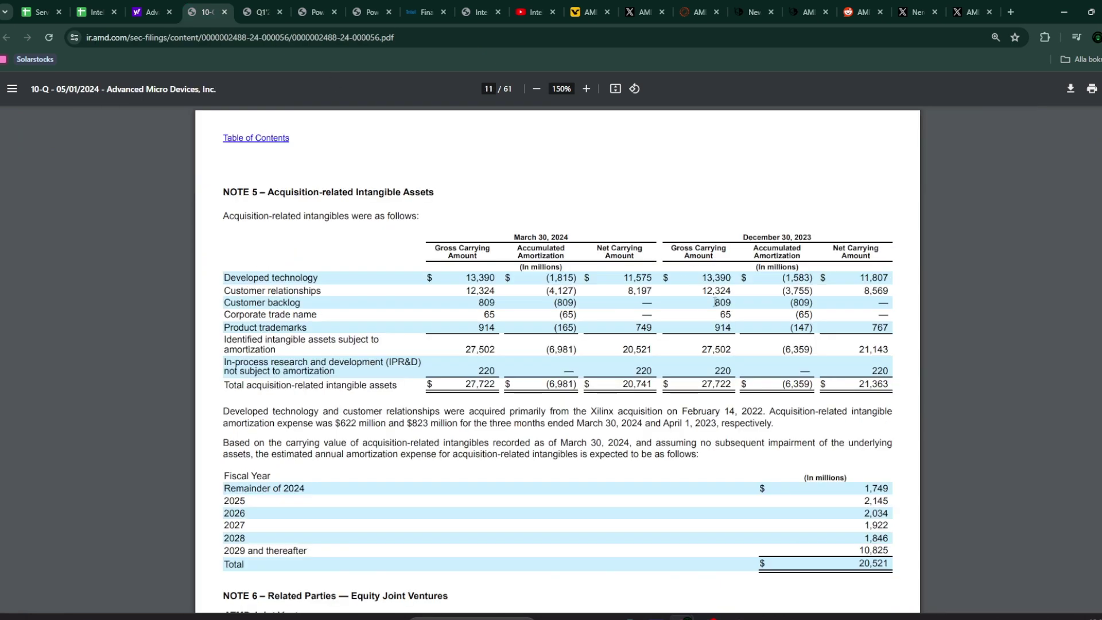
pyautogui.click(96, 9)
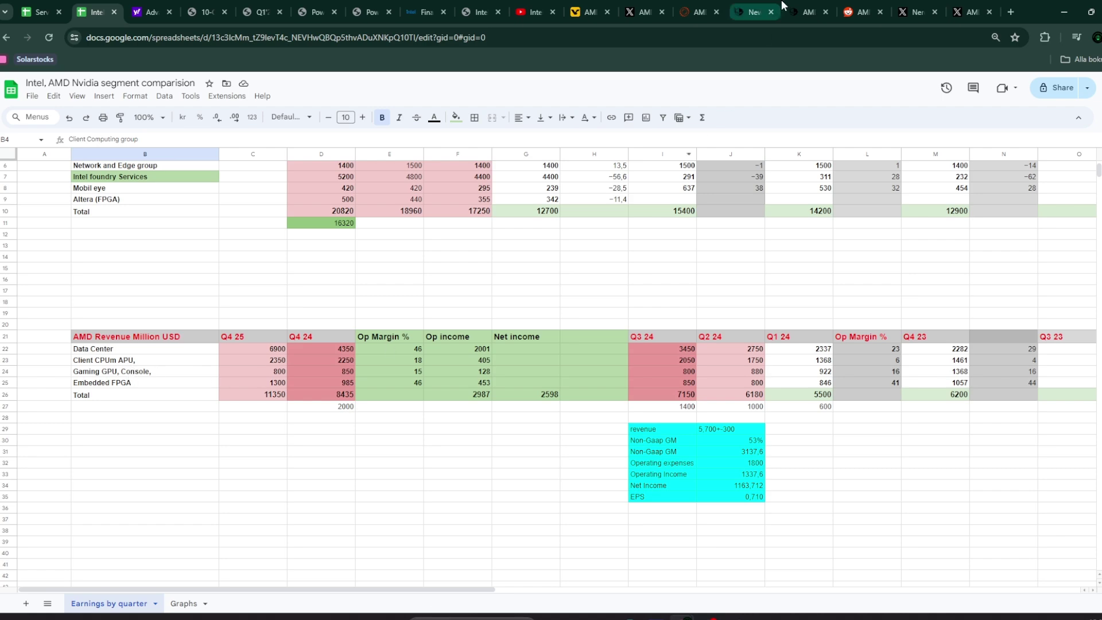
# Review the Wccftech articles on the Ryzen AI 9 HX 370 benchmarks and the Radeon 890M iGPU test
pyautogui.click(746, 8)
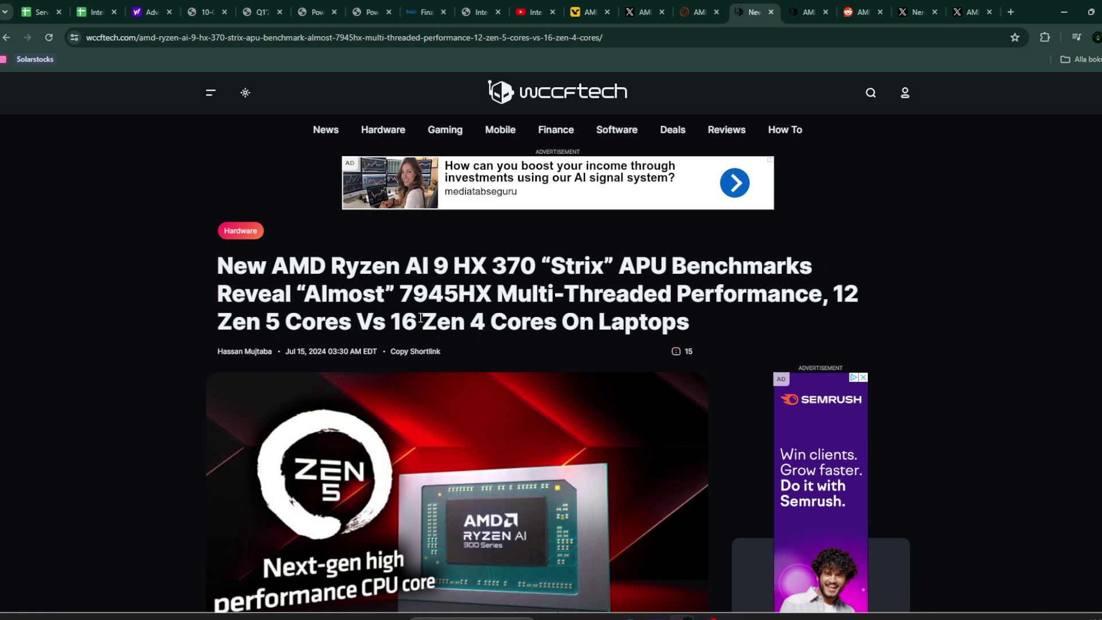
pyautogui.click(818, 8)
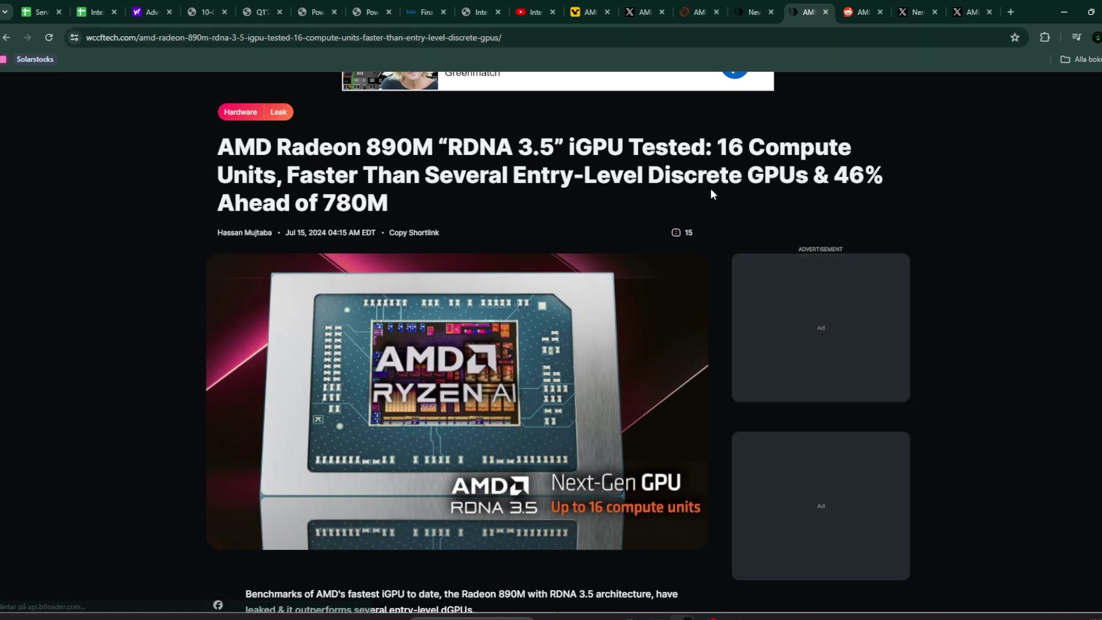
pyautogui.scroll(1, 718, 247)
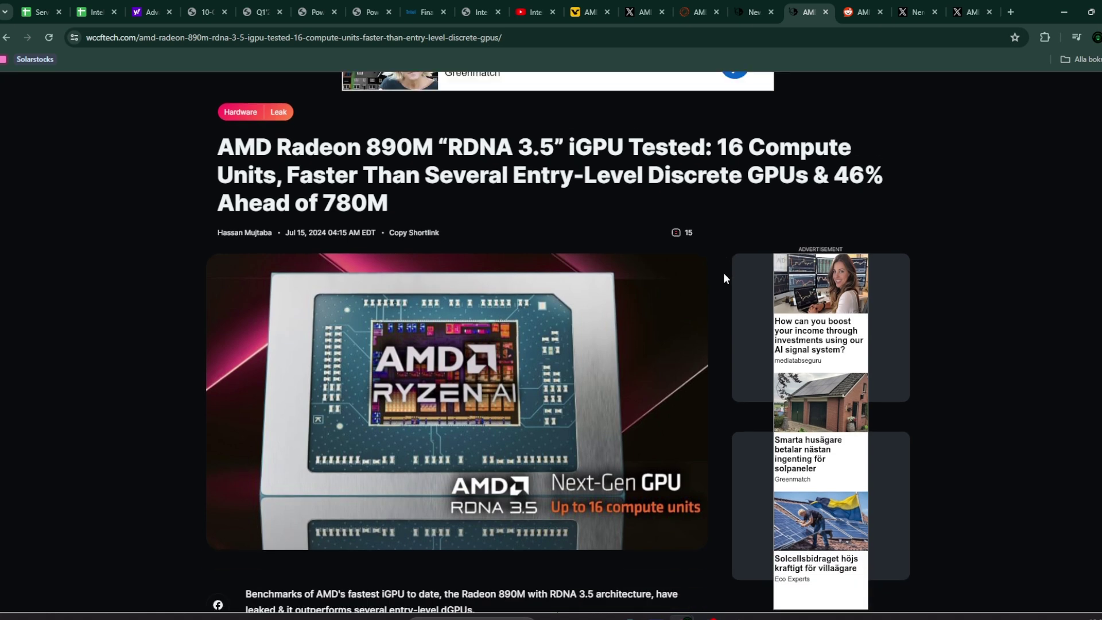
pyautogui.scroll(-1, 722, 276)
pyautogui.click(748, 8)
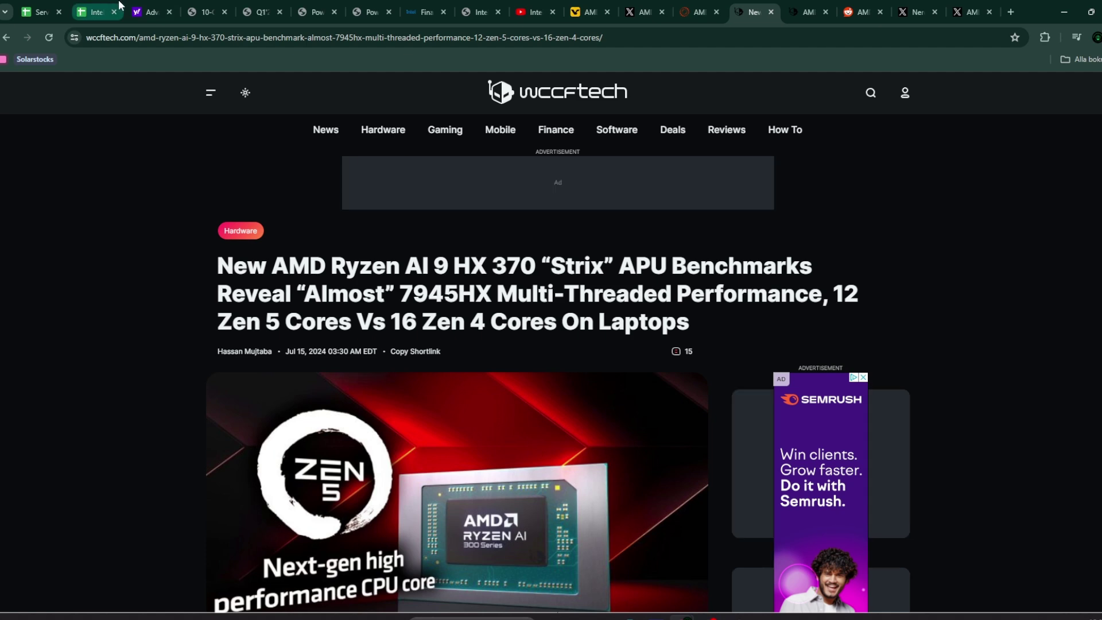
# Review AMD's revenue estimates and the data center GPU sales sheet, and open the semiconductor portfolio in Yahoo Finance to check market caps
pyautogui.click(100, 11)
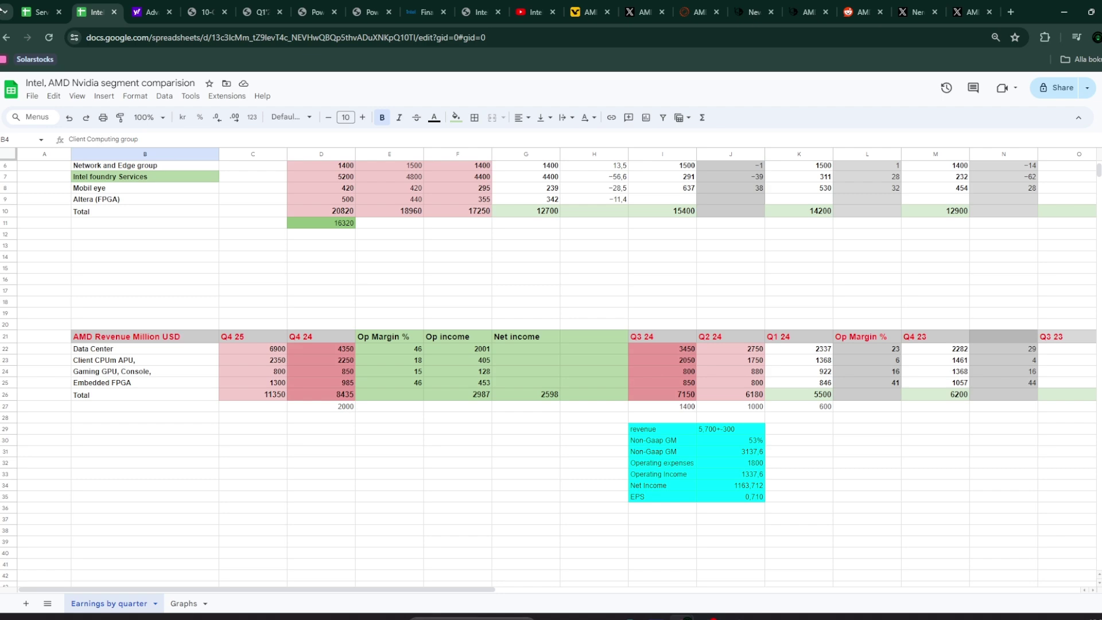
pyautogui.click(37, 12)
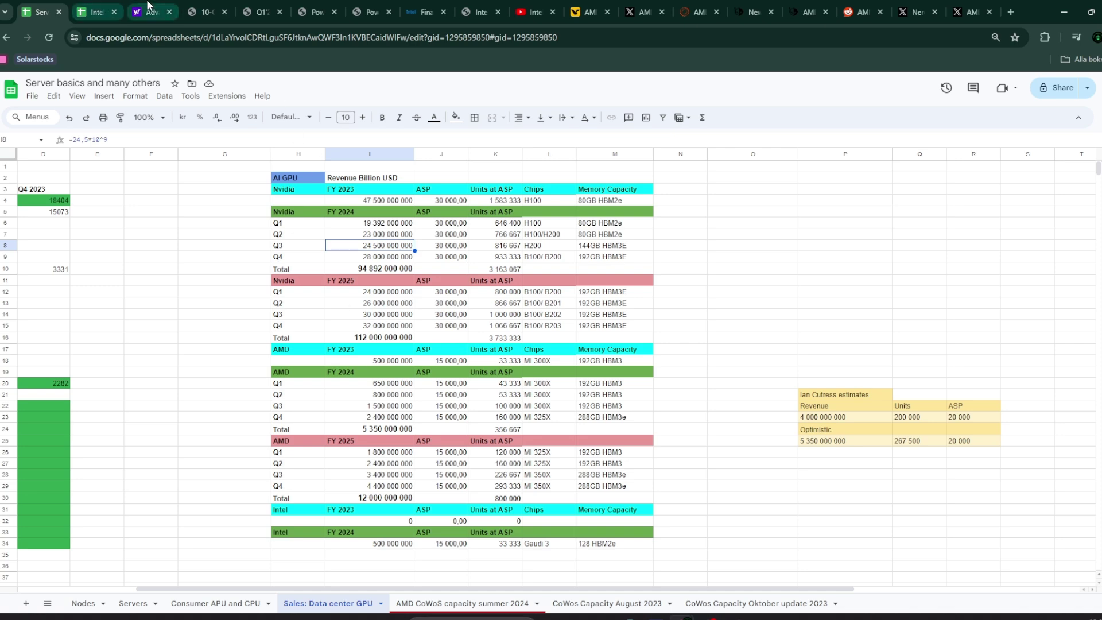
pyautogui.click(127, 13)
pyautogui.click(7, 37)
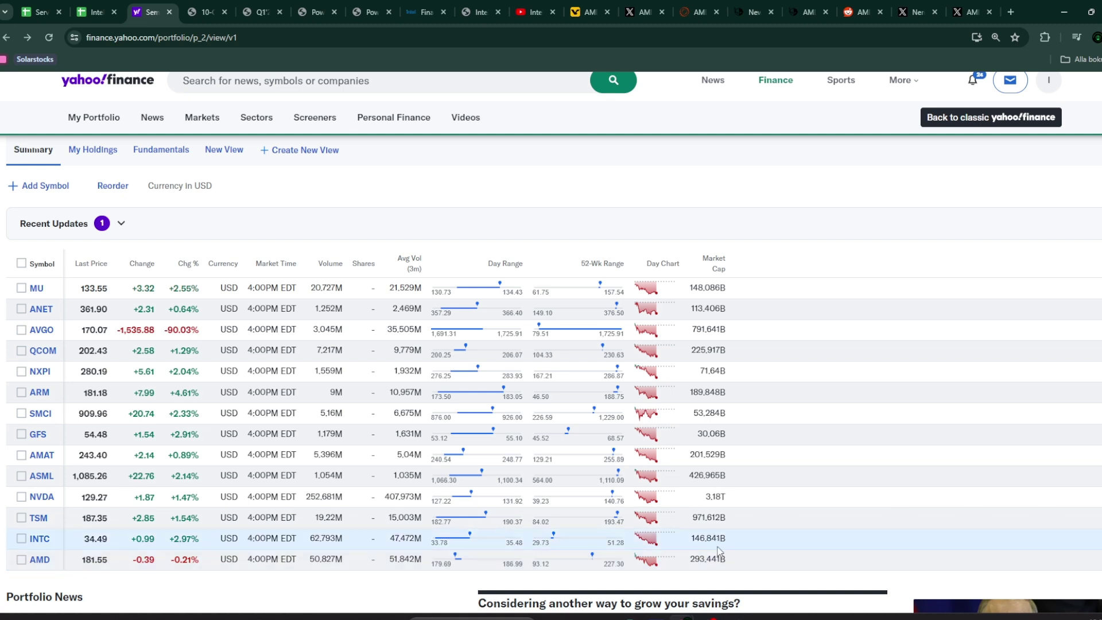
# Compare AMD's quarterly revenue estimates in the segment comparison spreadsheet with the AI GPU revenue estimates in the Server basics spreadsheet
pyautogui.click(96, 12)
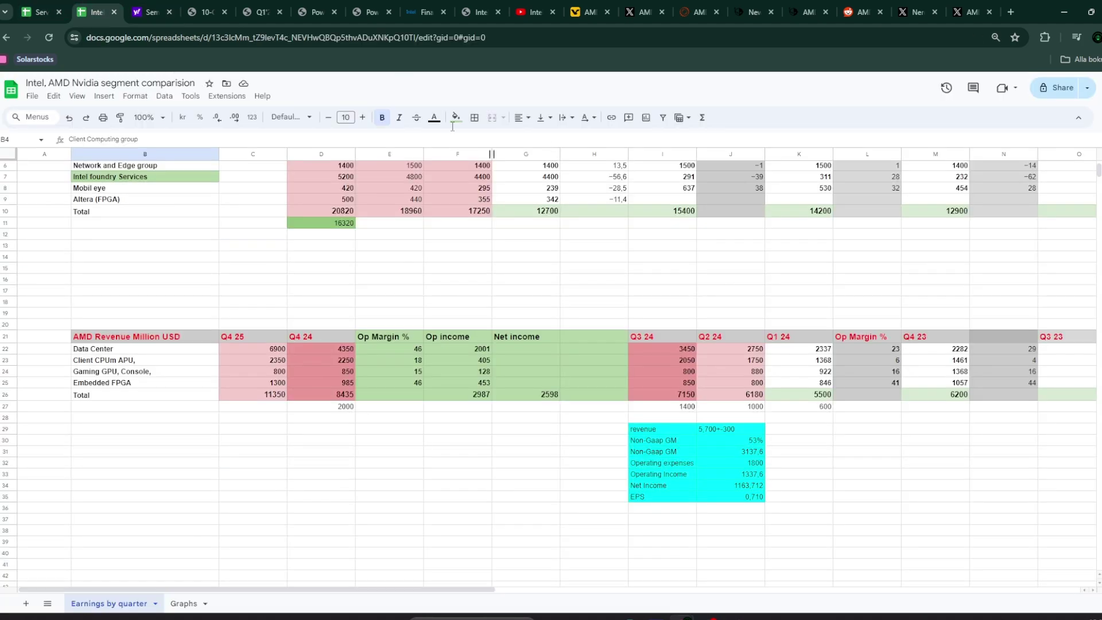
pyautogui.click(51, 11)
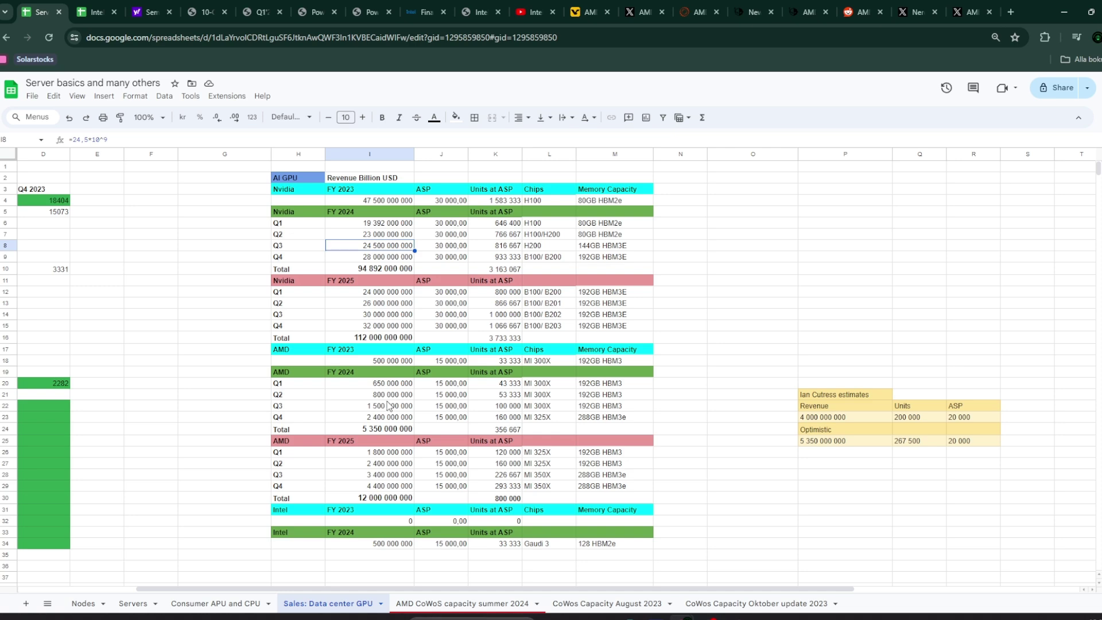
pyautogui.click(89, 12)
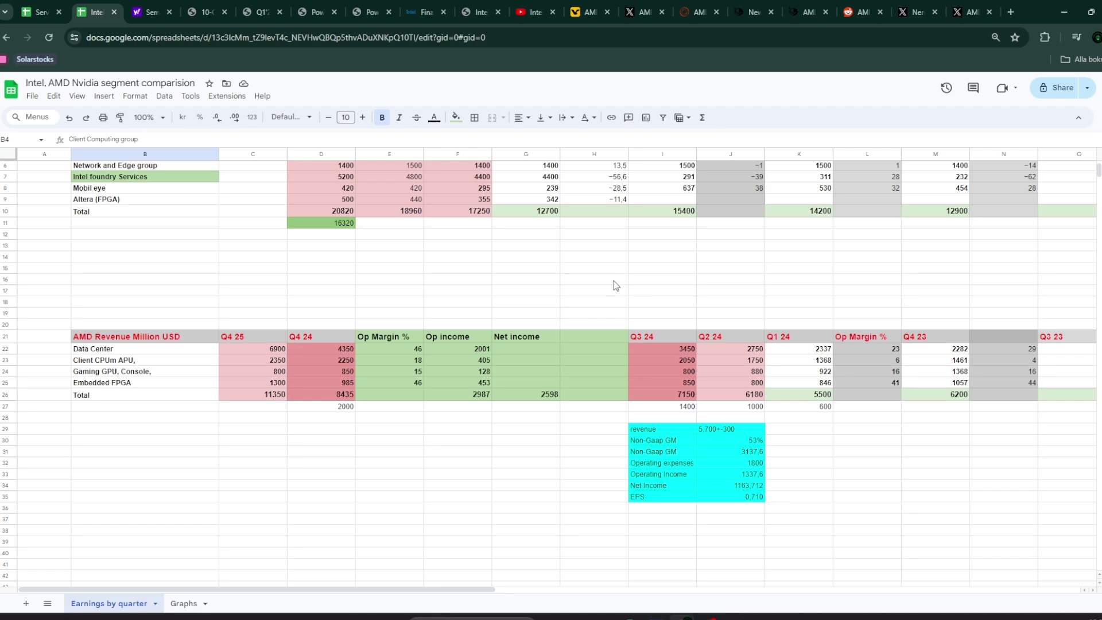
pyautogui.click(46, 6)
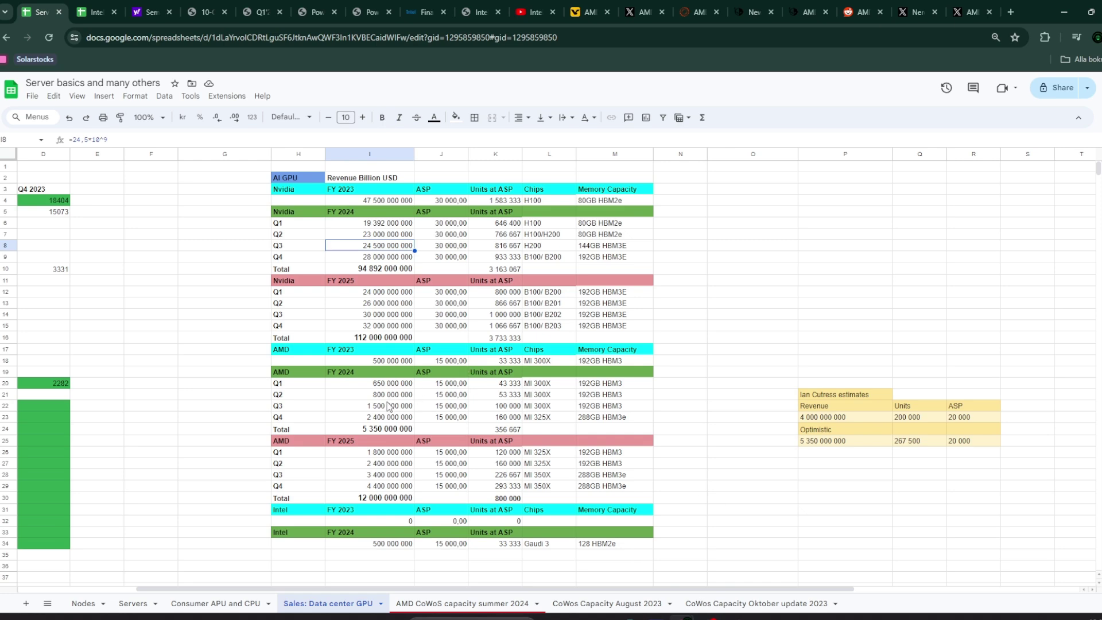
# Open the AMD quote from the Yahoo Finance portfolio and show its six-month price chart
pyautogui.hotkey('ctrl', '3')
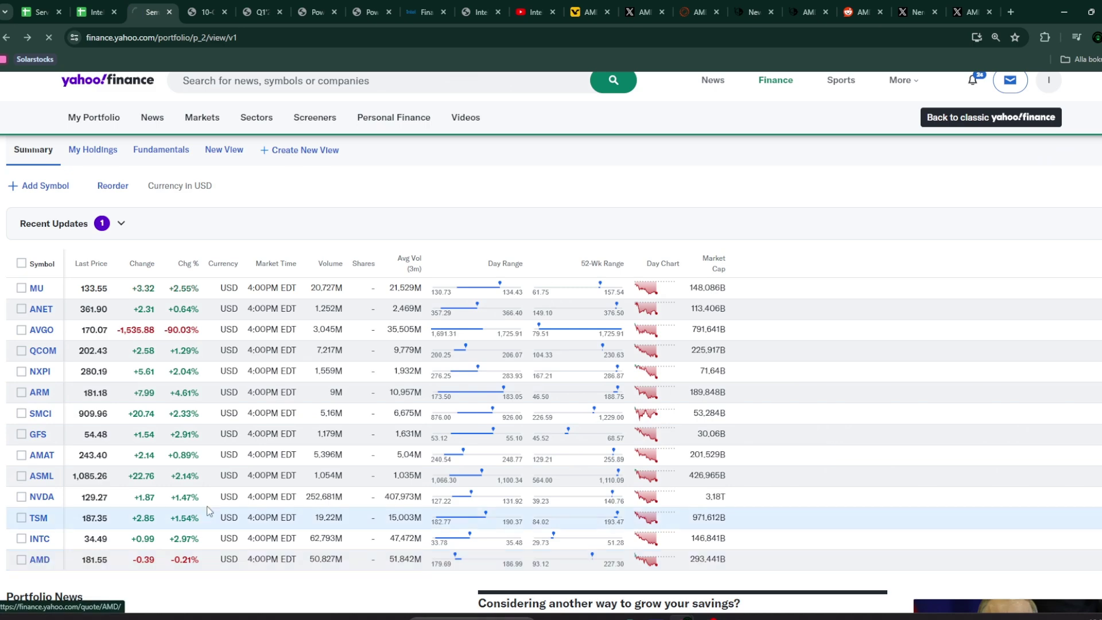
pyautogui.press('F5')
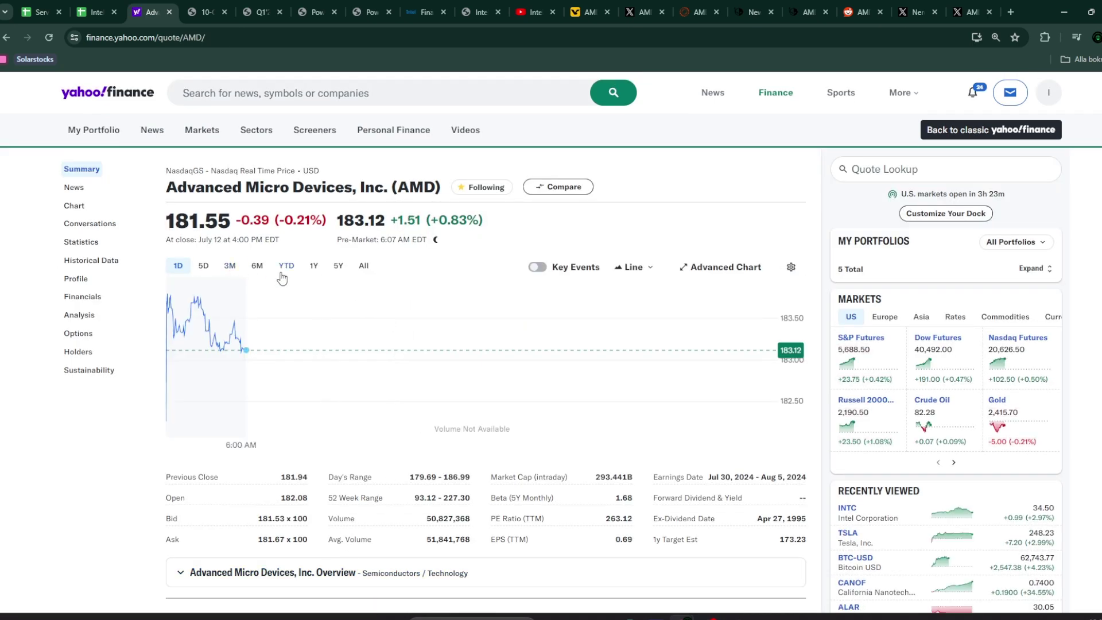
pyautogui.click(258, 266)
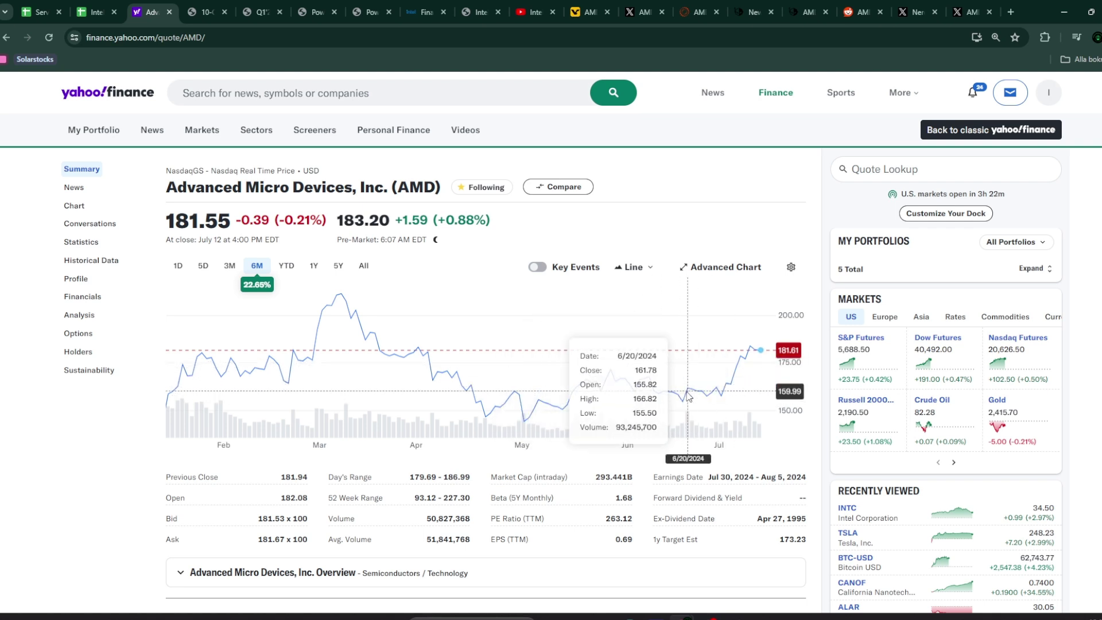
# Review the Q2'24 non-GAAP financial outlook in AMD's earnings slides and return to the AMD revenue estimates in the segment comparison spreadsheet
pyautogui.click(261, 11)
pyautogui.click(316, 11)
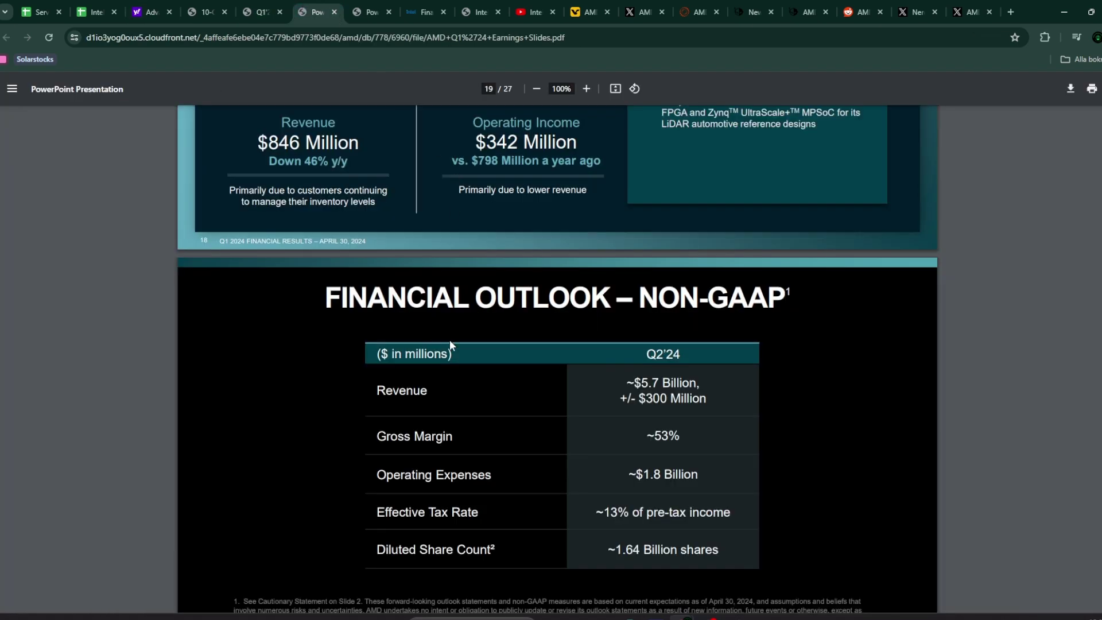
pyautogui.scroll(-2, 450, 339)
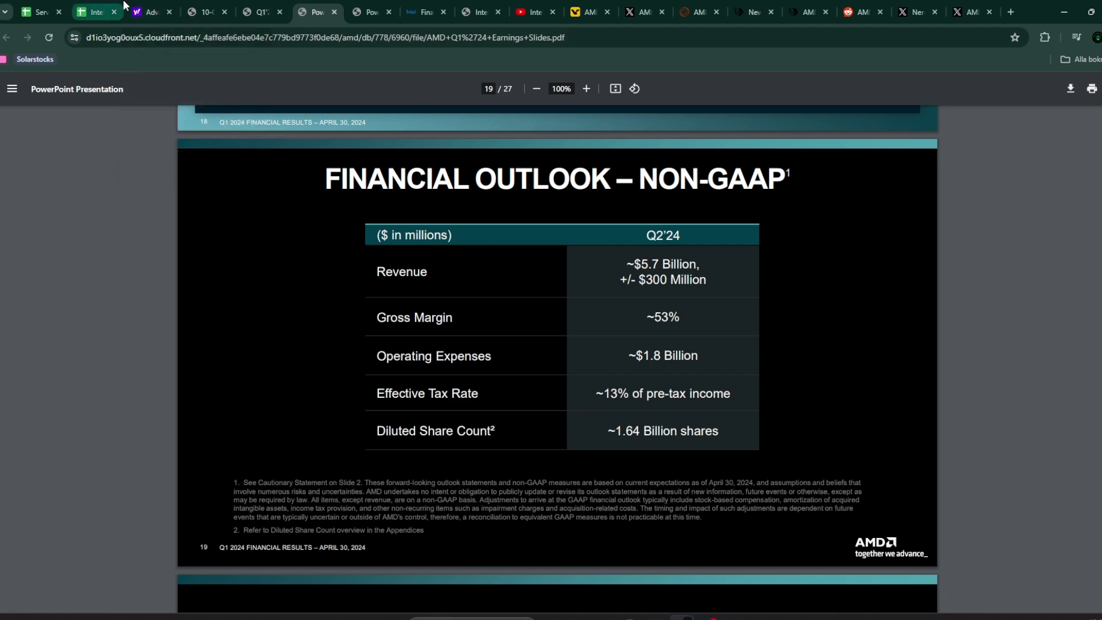
pyautogui.click(148, 11)
pyautogui.click(103, 10)
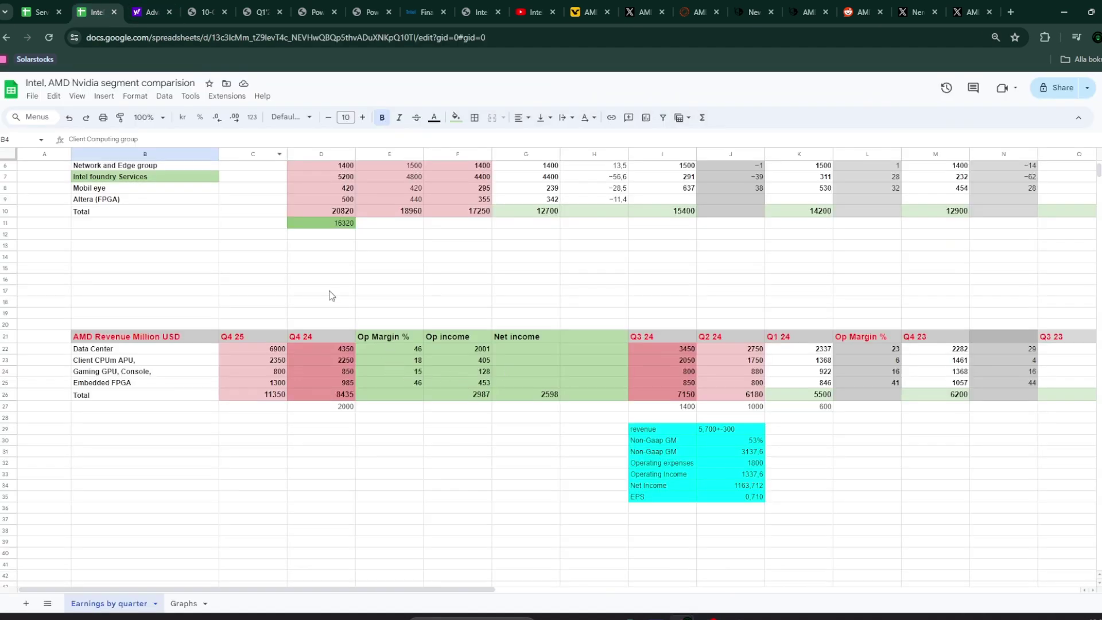
# Weigh AMD's revenue and data center GPU sales estimates against its share price, setting the Yahoo Finance price chart to one year
pyautogui.click(149, 6)
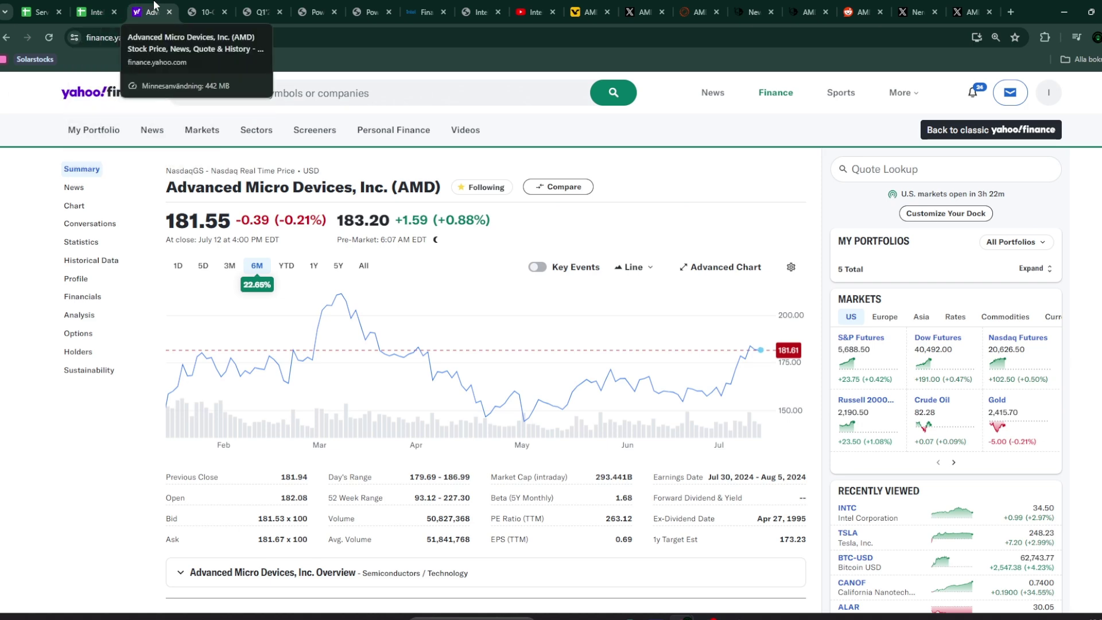
pyautogui.click(93, 12)
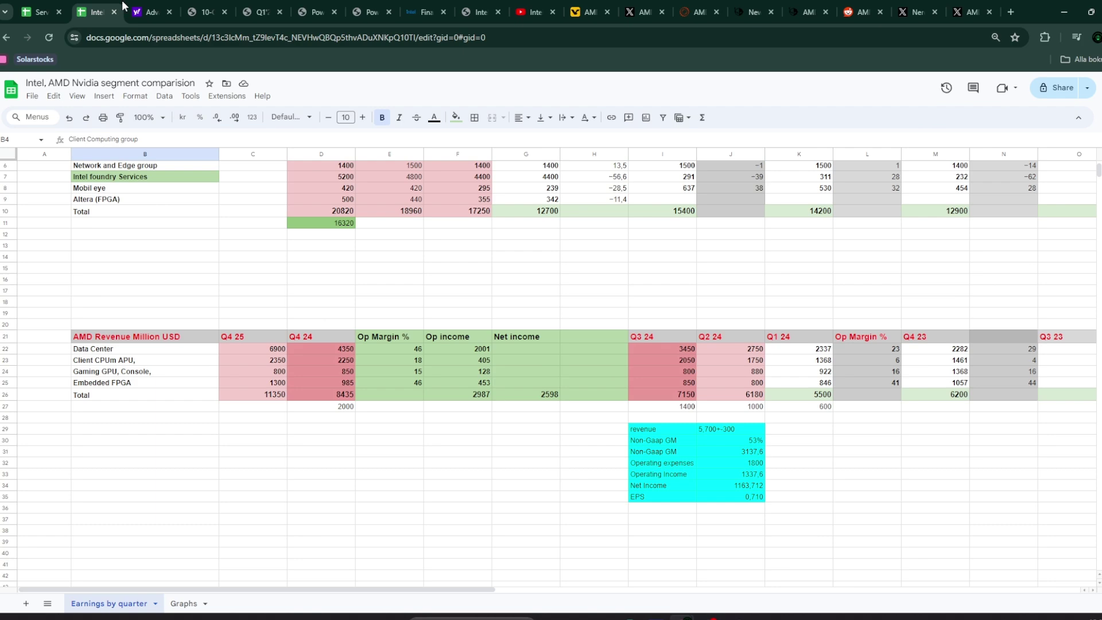
pyautogui.click(46, 11)
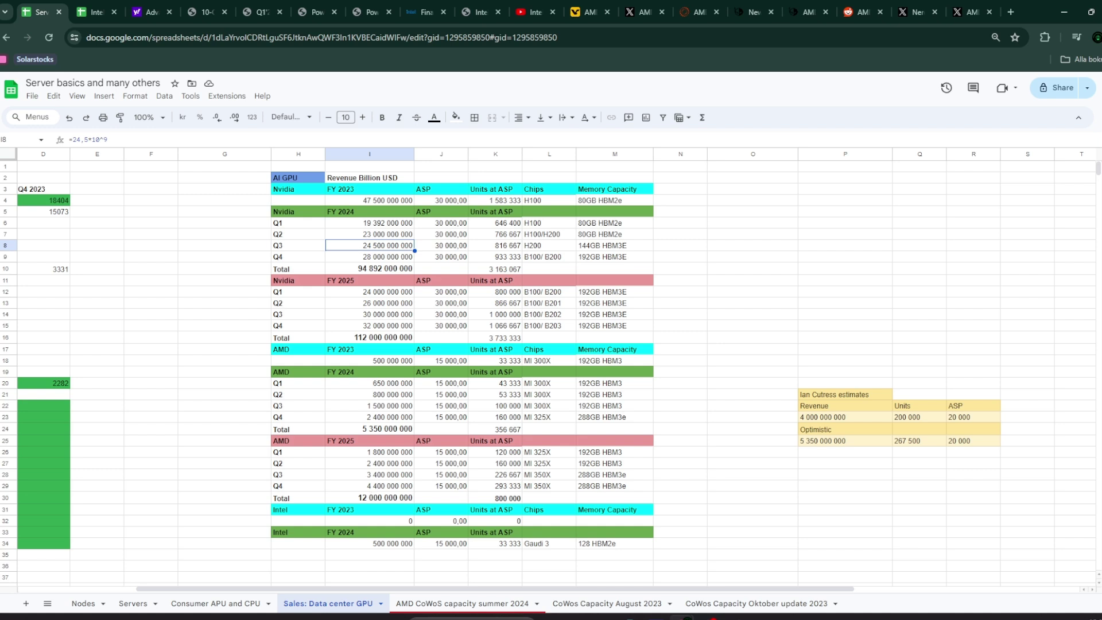
pyautogui.click(163, 9)
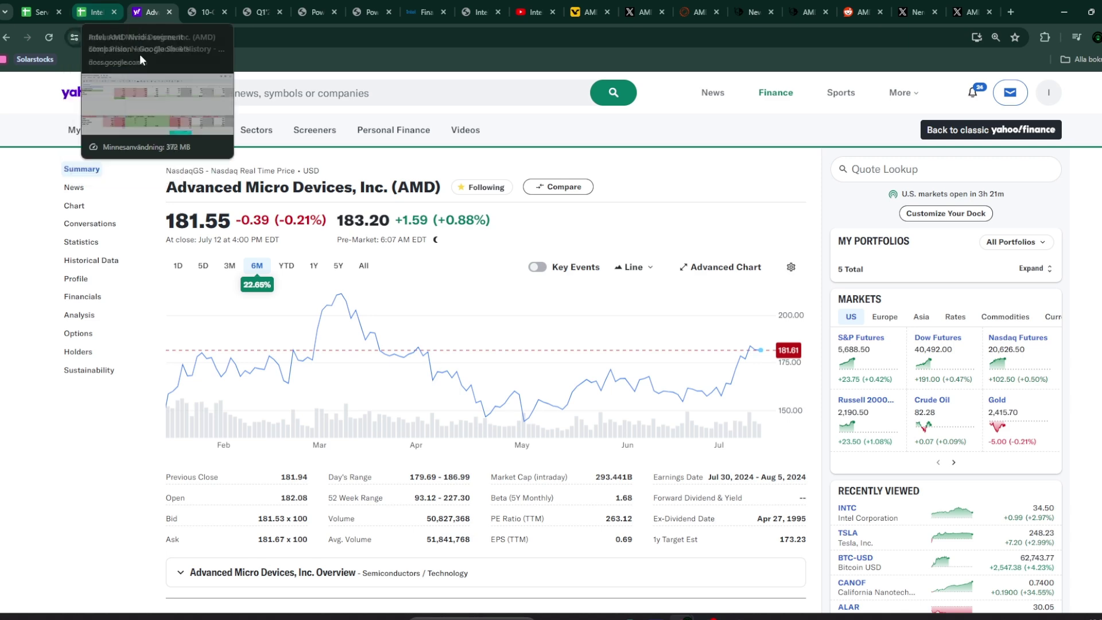
pyautogui.click(317, 268)
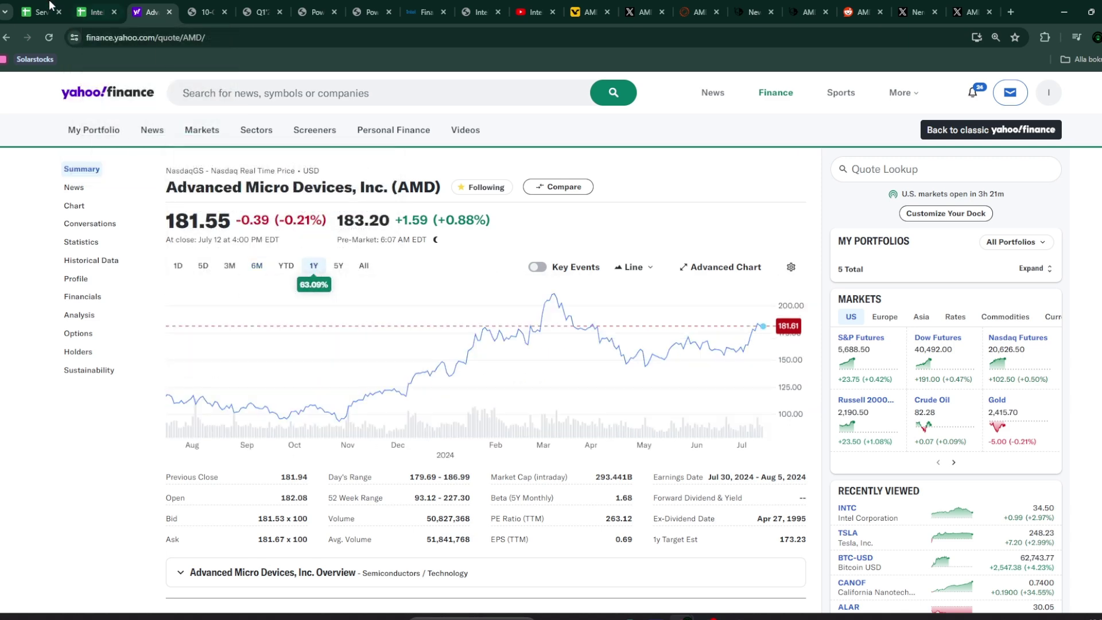
pyautogui.click(95, 12)
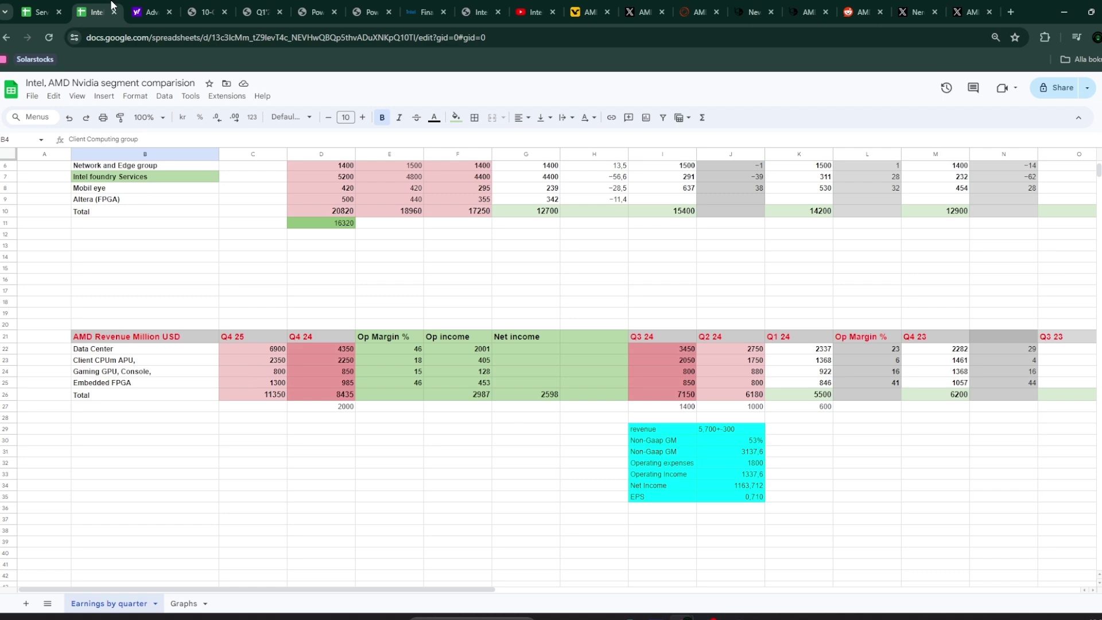
# Go back to the AMD quote and divide the share price of 183 by 4.4 in Calculator
pyautogui.click(149, 12)
pyautogui.moveTo(202, 129)
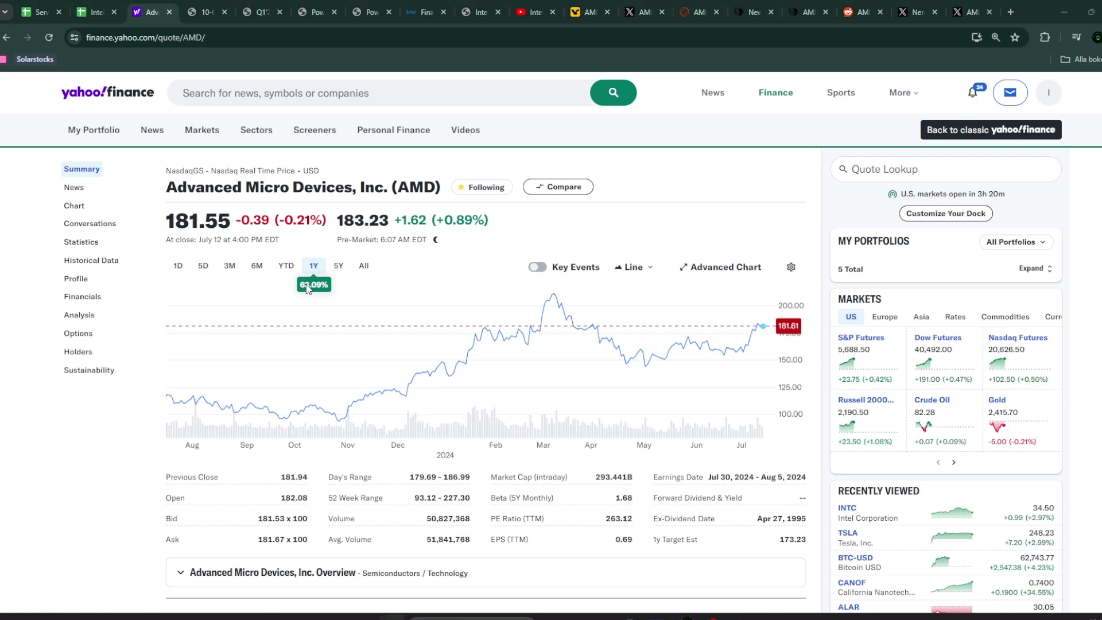
pyautogui.press('XF86Calculator')
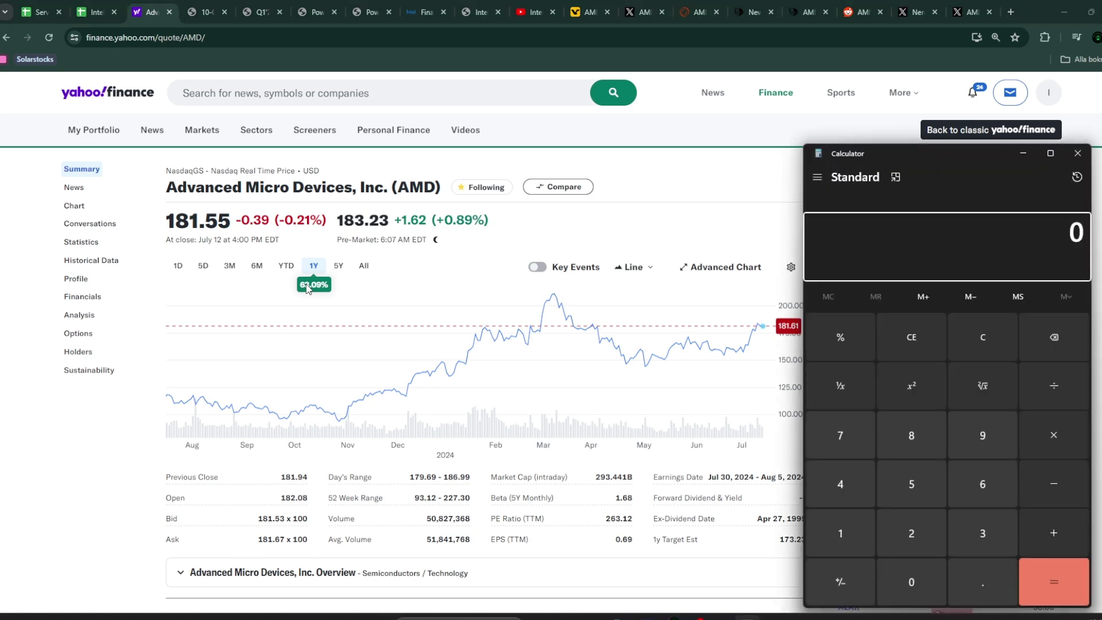
pyautogui.write('183')
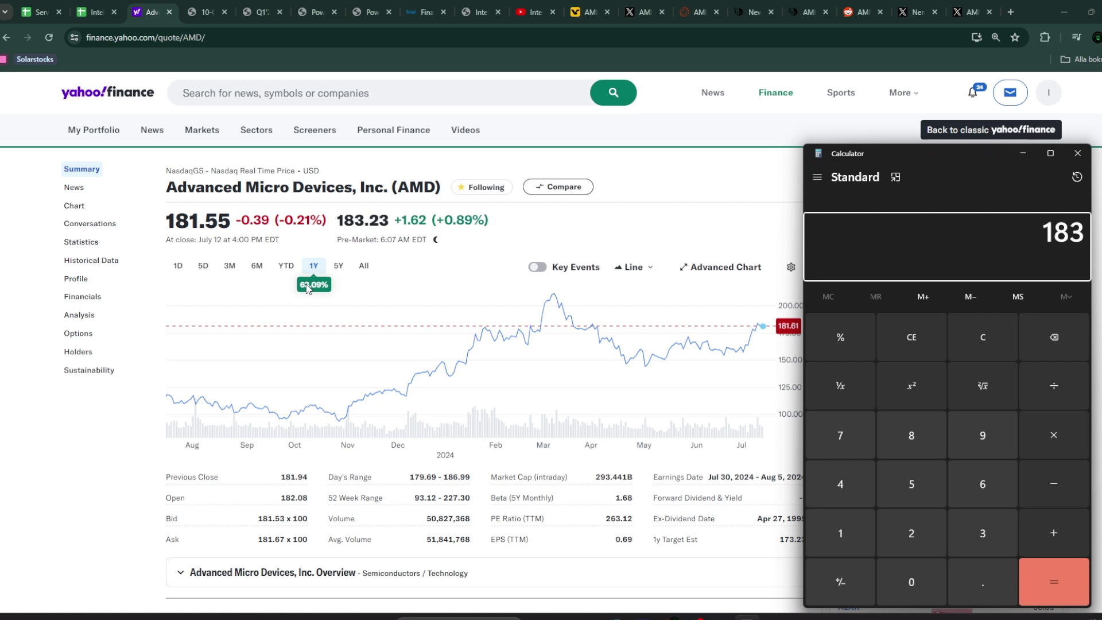
pyautogui.write('/4.4')
pyautogui.press('Return')
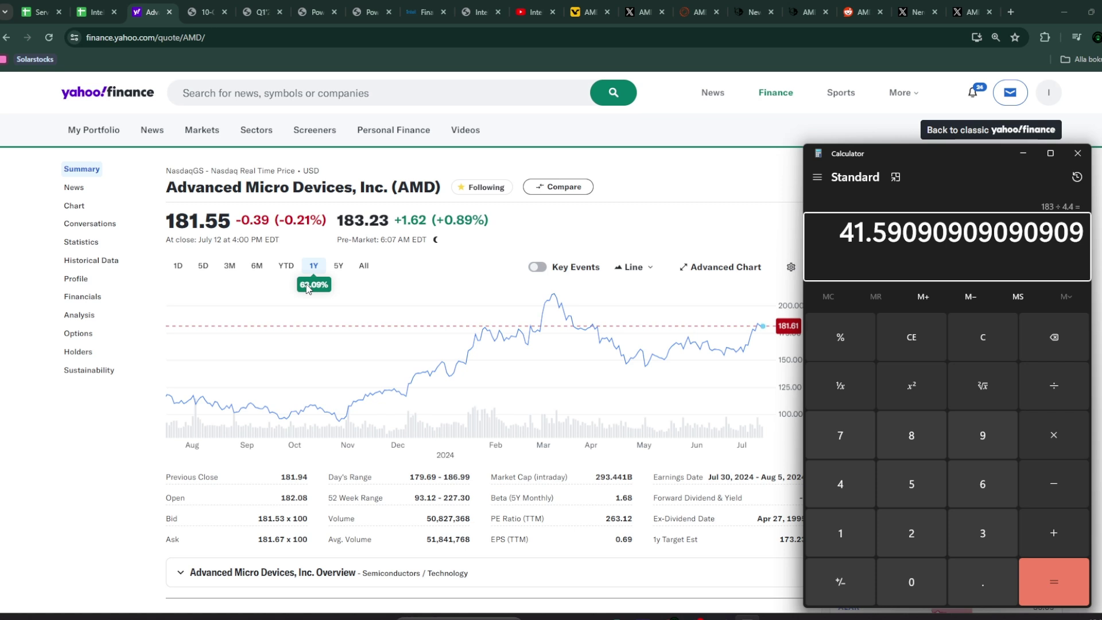
# Compare the calculated price ratio with AMD's Q4 24 operating income estimates and the FY 2025 data center GPU sales figures
pyautogui.click(104, 12)
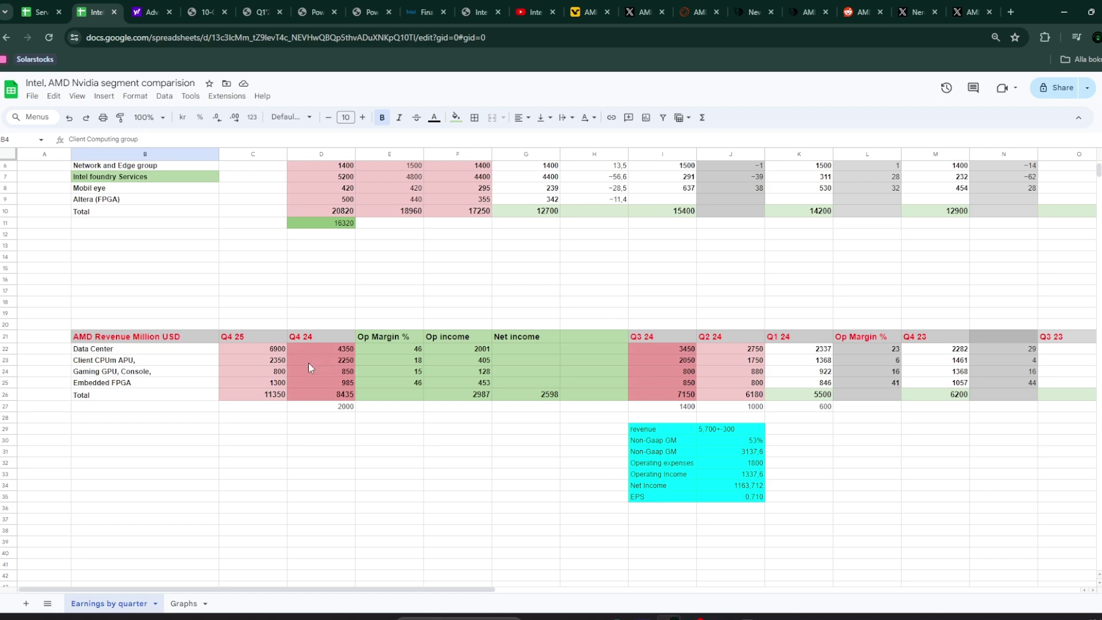
pyautogui.click(154, 7)
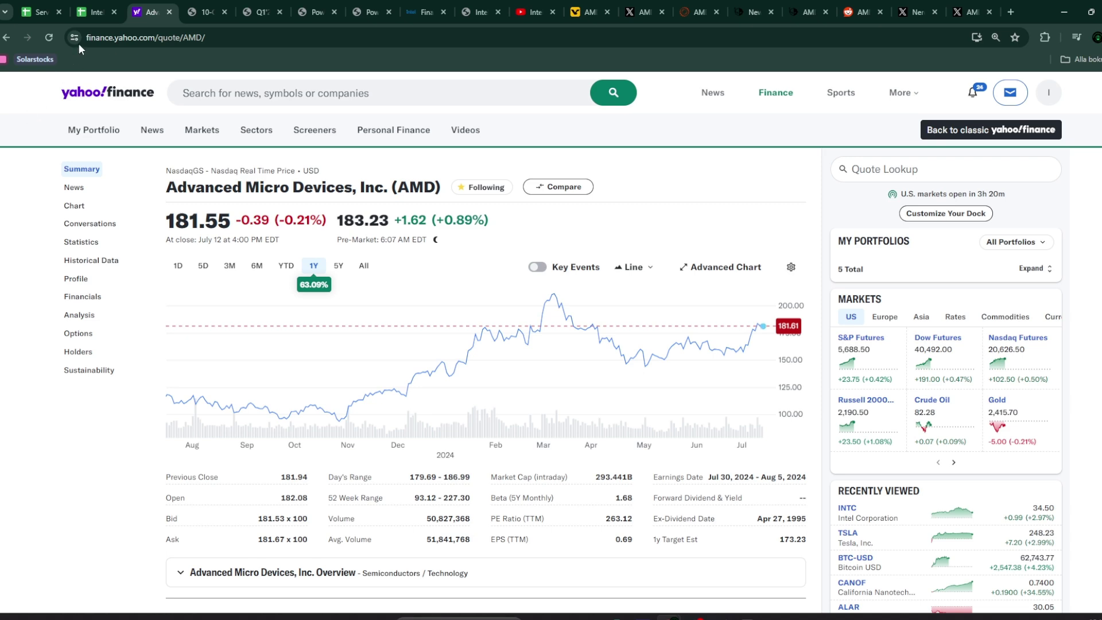
pyautogui.click(96, 14)
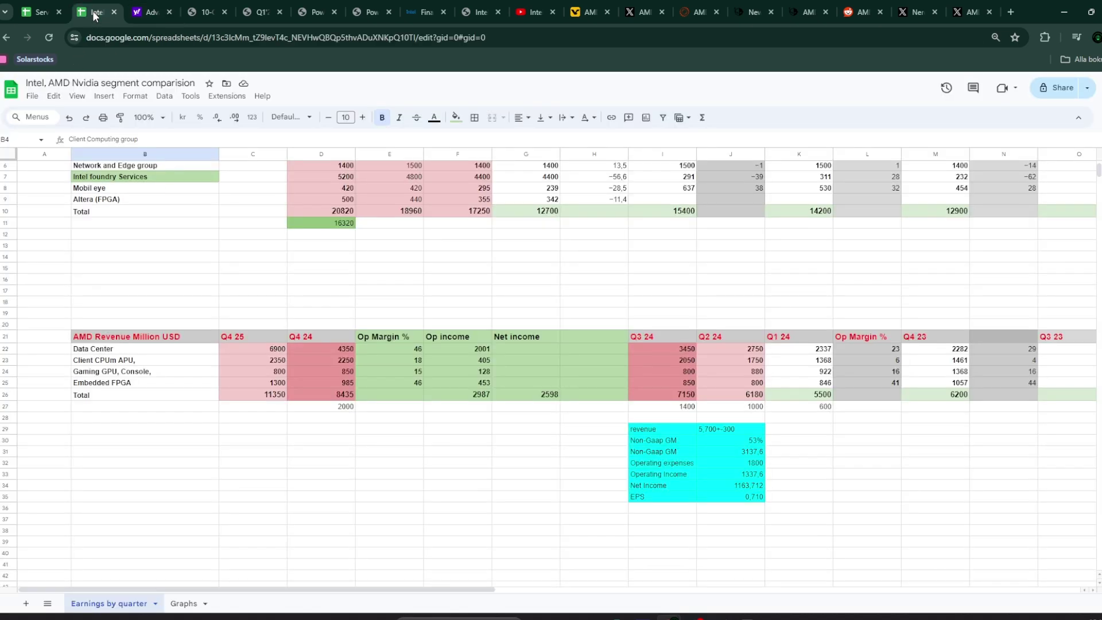
pyautogui.click(721, 616)
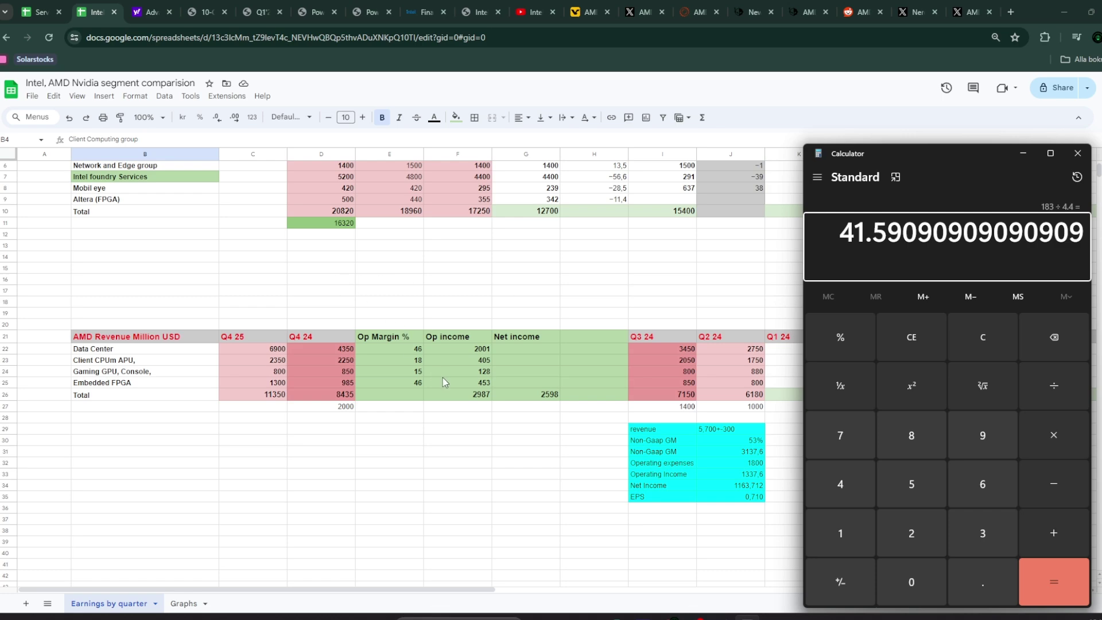
pyautogui.moveTo(443, 373); pyautogui.dragTo(444, 381)
pyautogui.click(39, 11)
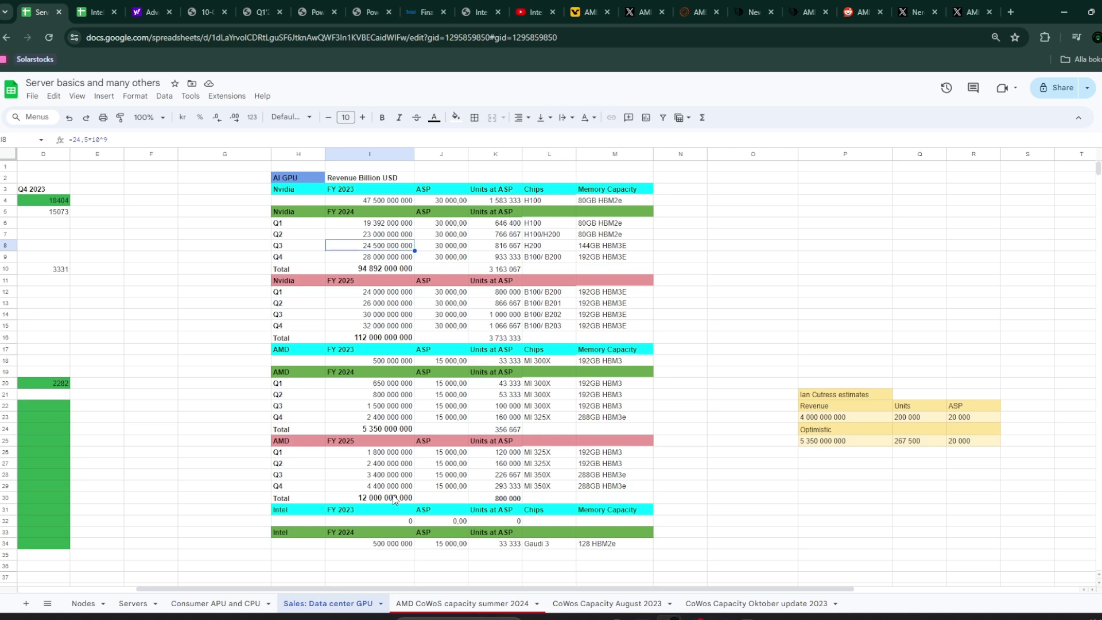
pyautogui.click(93, 12)
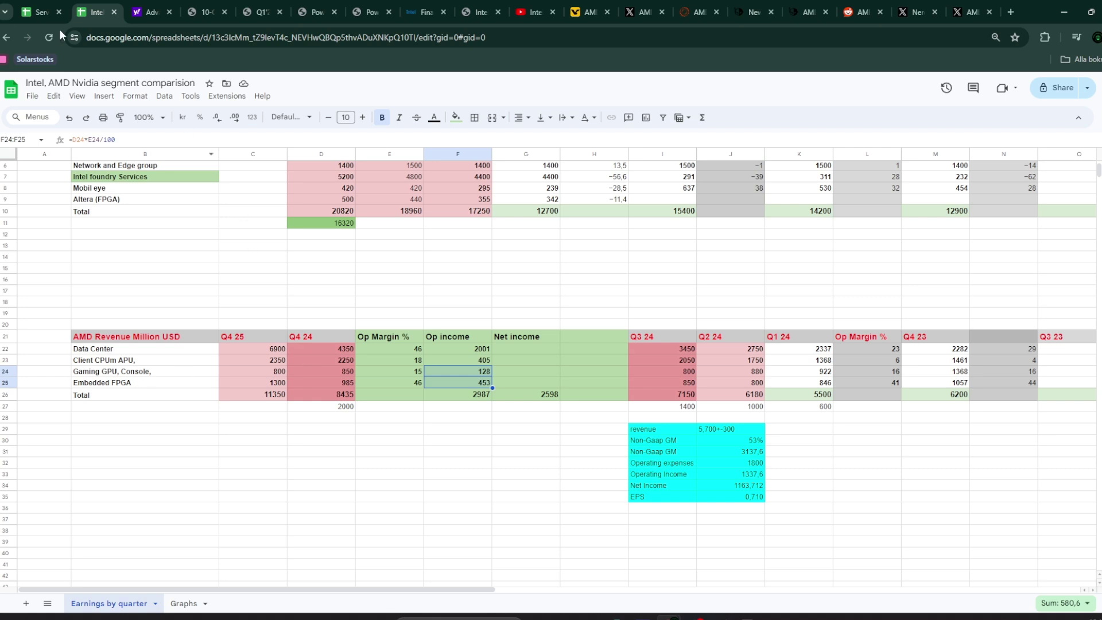
# Open the Semiconductor portfolio in Yahoo Finance and compare its market caps with the AMD estimates in the segment comparison spreadsheet
pyautogui.click(137, 8)
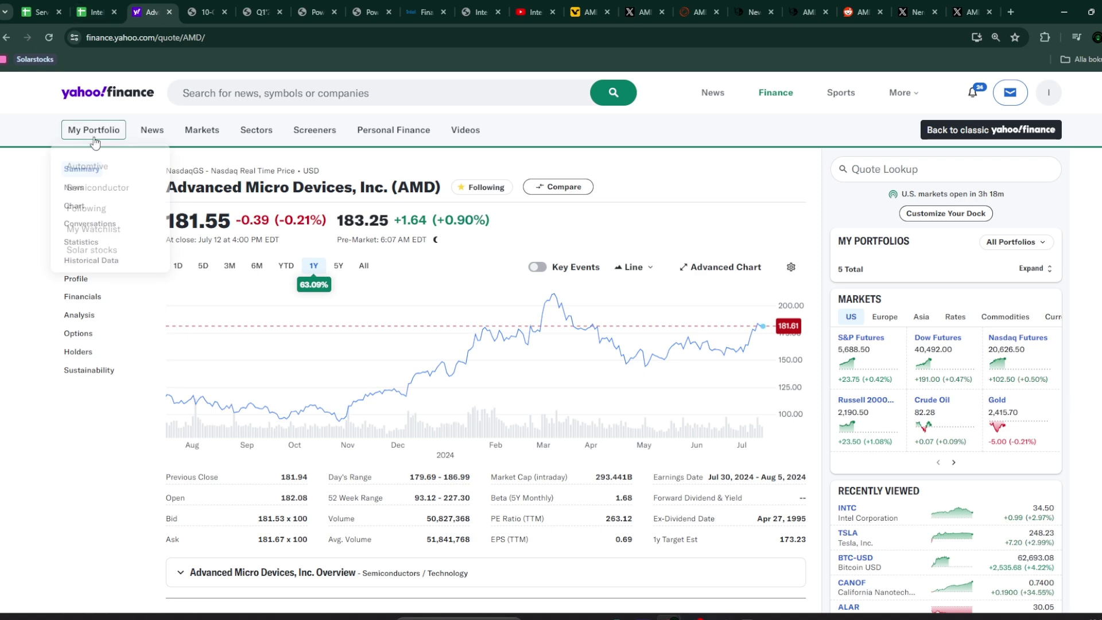
pyautogui.click(103, 187)
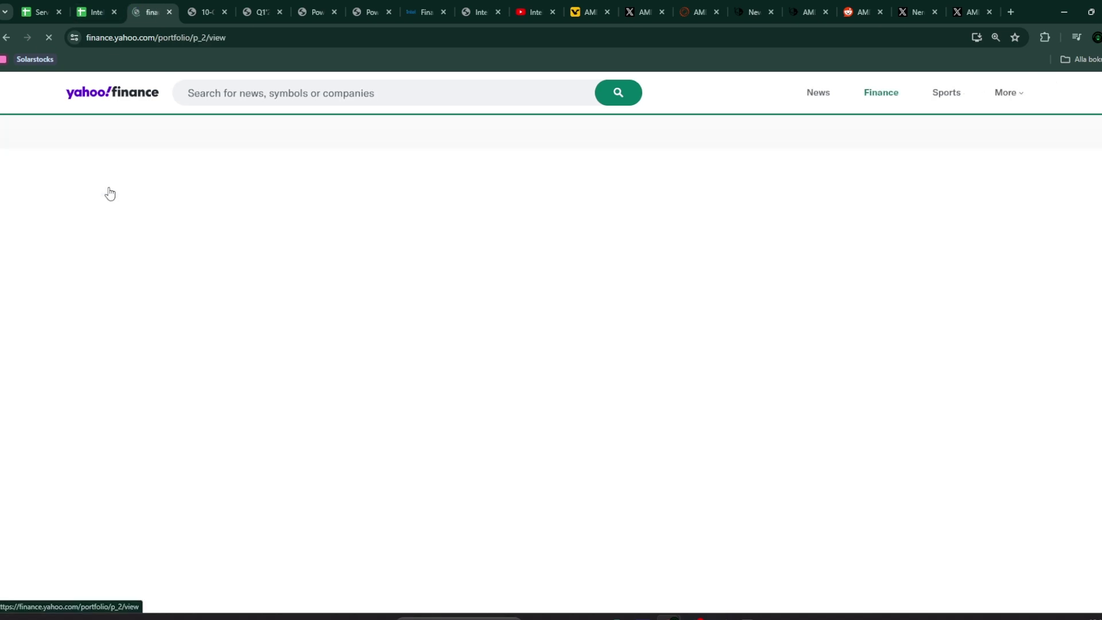
pyautogui.scroll(-5, 330, 425)
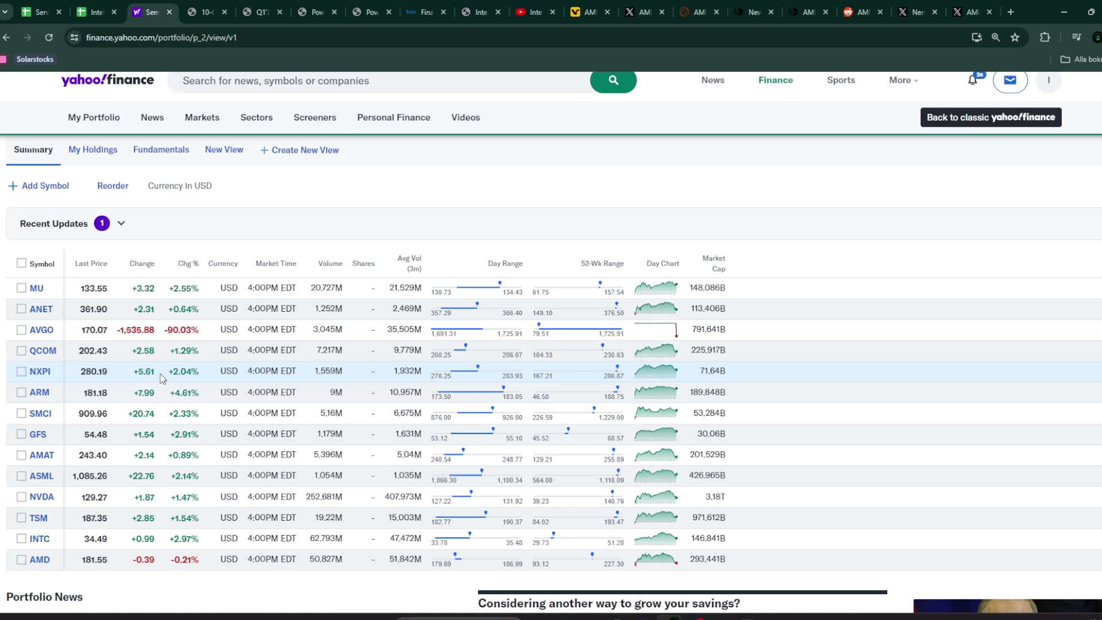
pyautogui.click(90, 8)
pyautogui.click(148, 11)
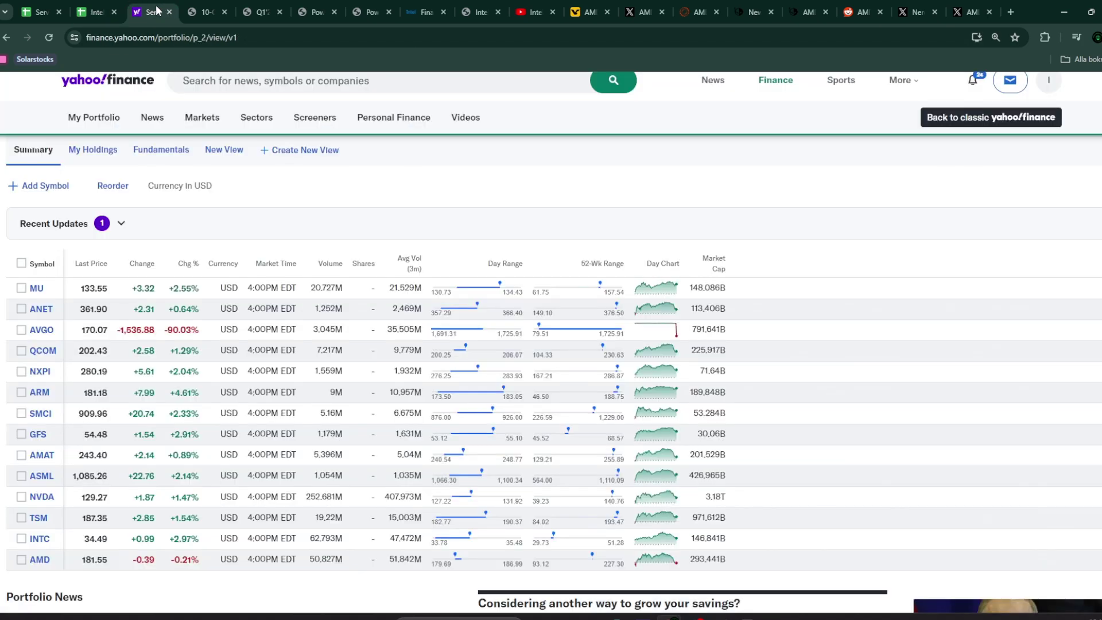